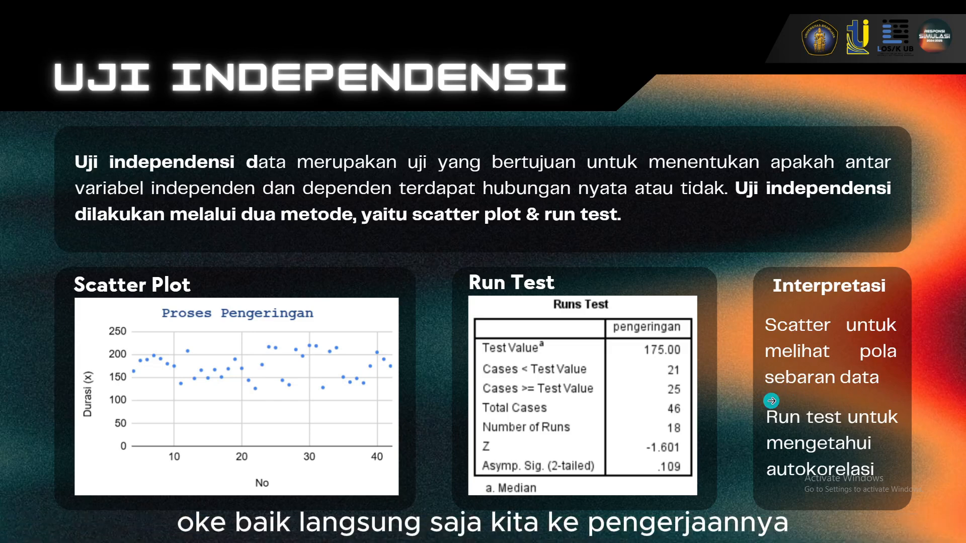
Switch to the Tutorial Analisis Data spreadsheet and select the empty area under Scatter Plot on the Proses Pengeringan sheet
key(alt+Tab)
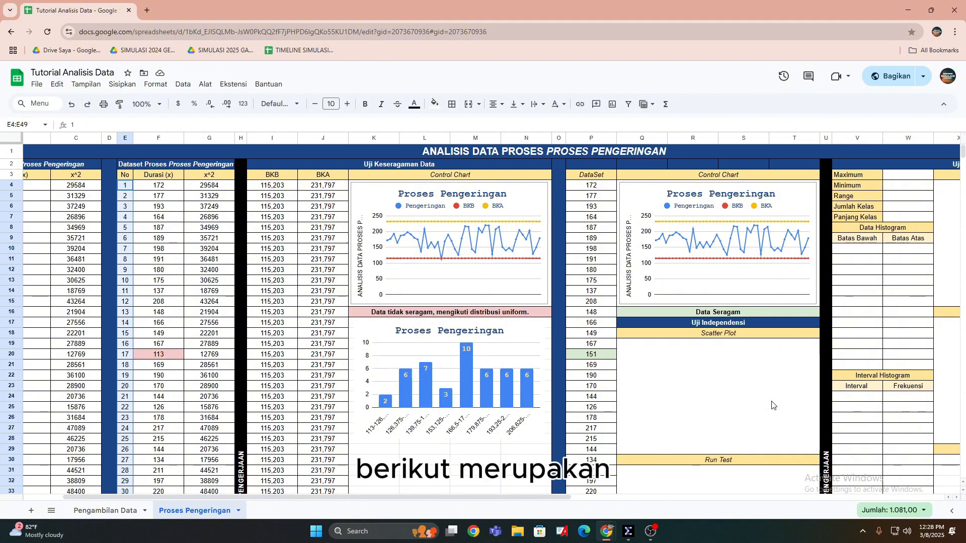
drag(529, 495, 631, 483)
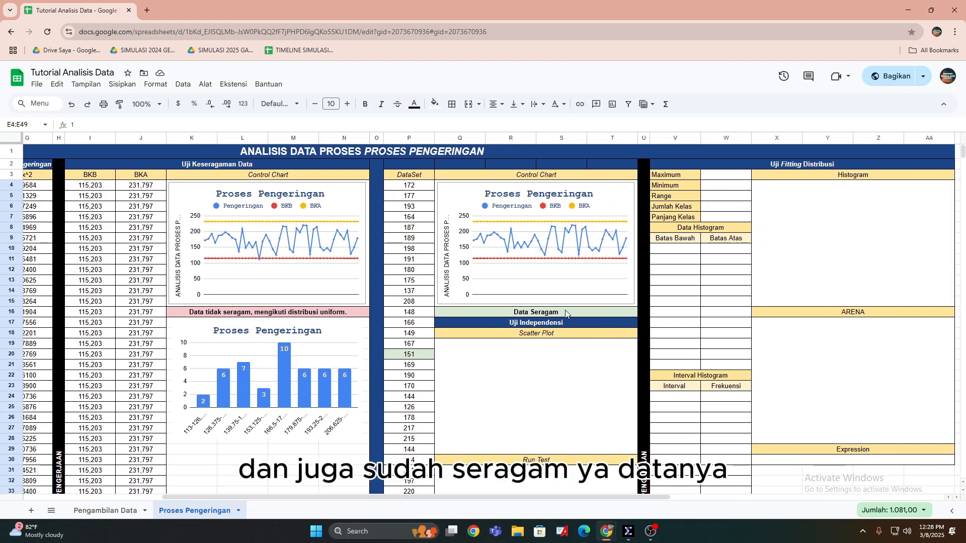
click(562, 336)
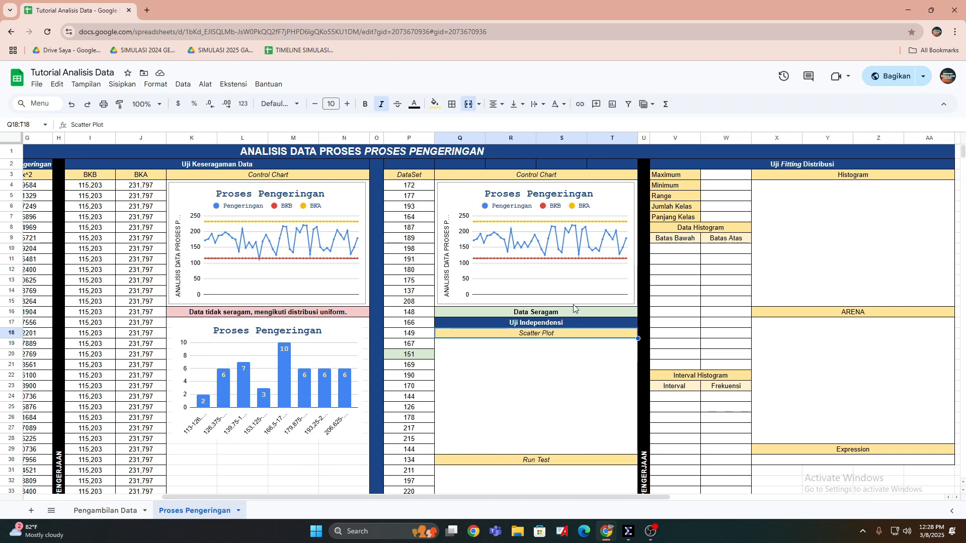
click(604, 408)
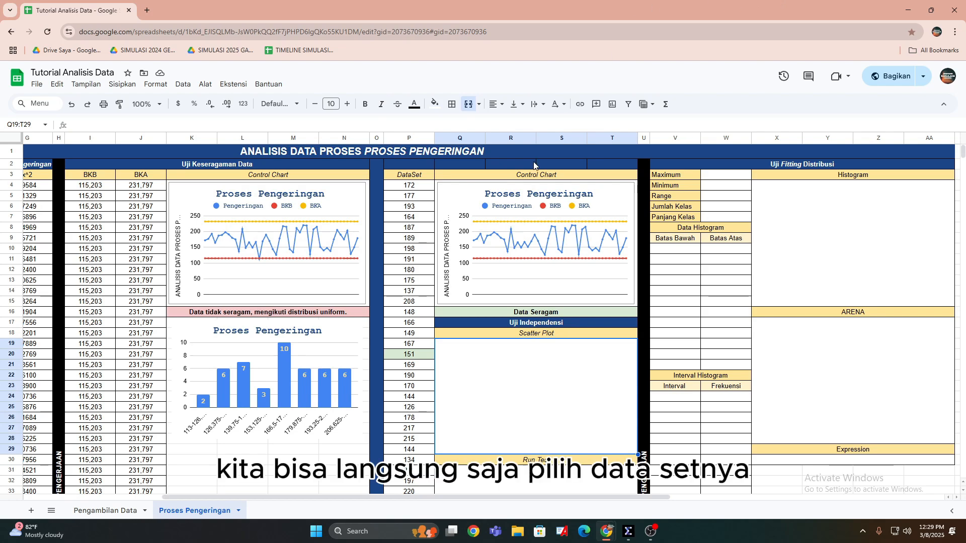
Insert a chart from the DataSet values in P4:P49 and change its type to a scatter chart (Diagram sebar)
drag(420, 186, 422, 285)
scroll(423, 286, up, 10)
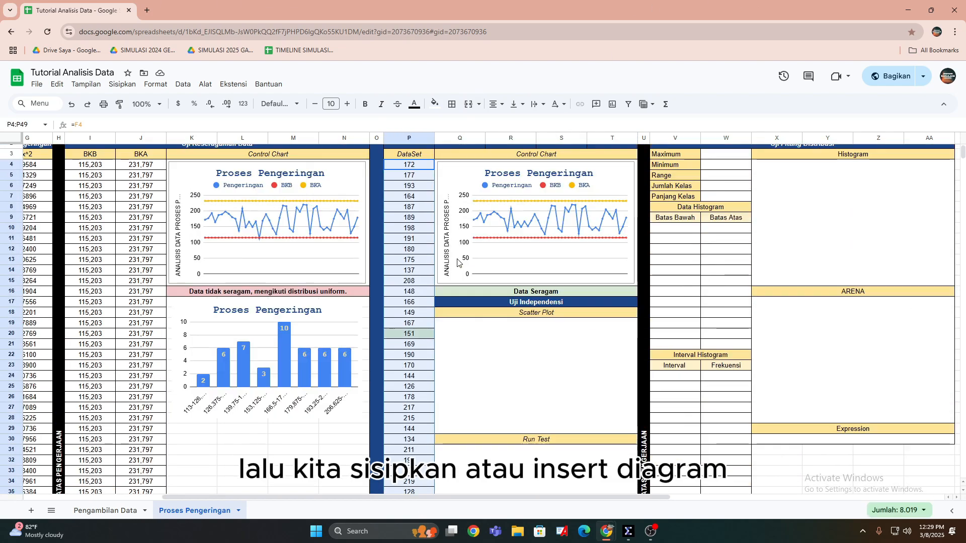
click(116, 86)
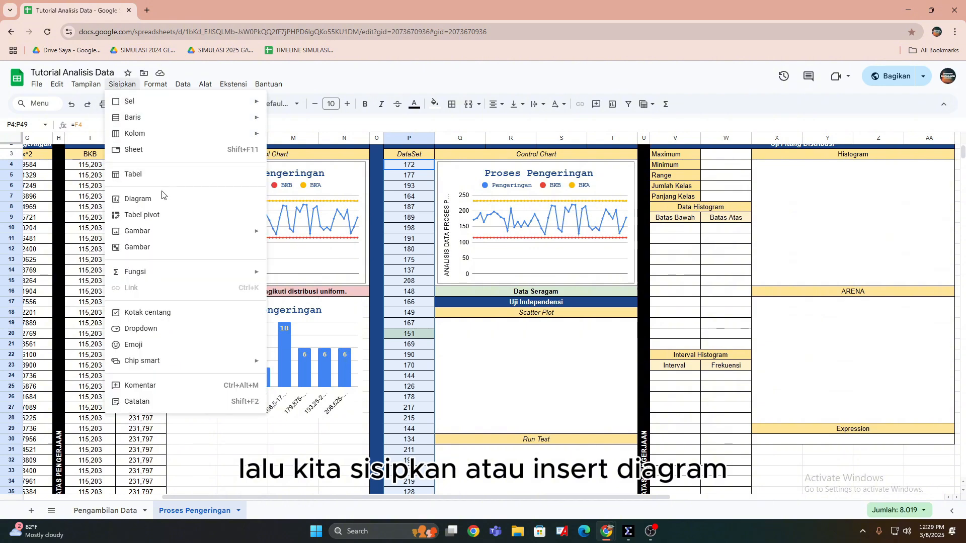
click(136, 198)
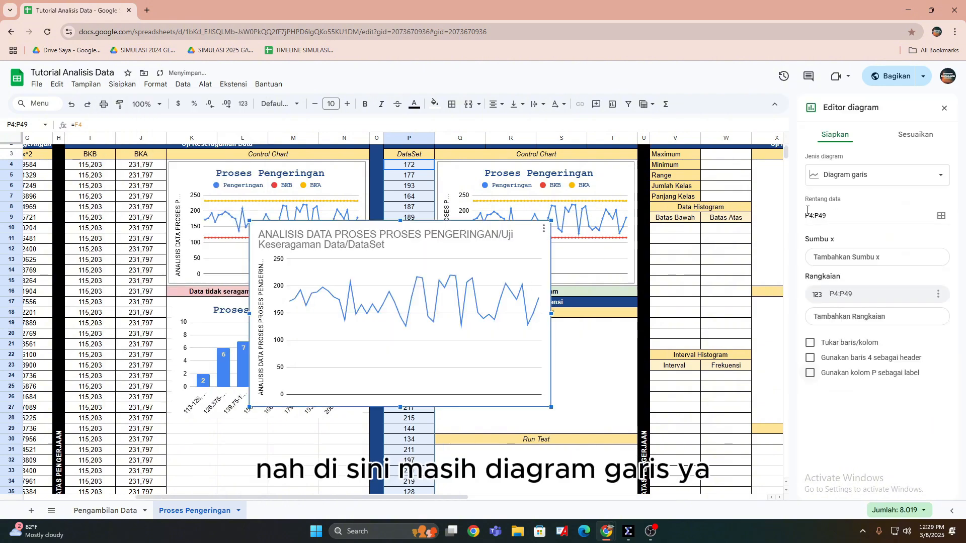
click(871, 176)
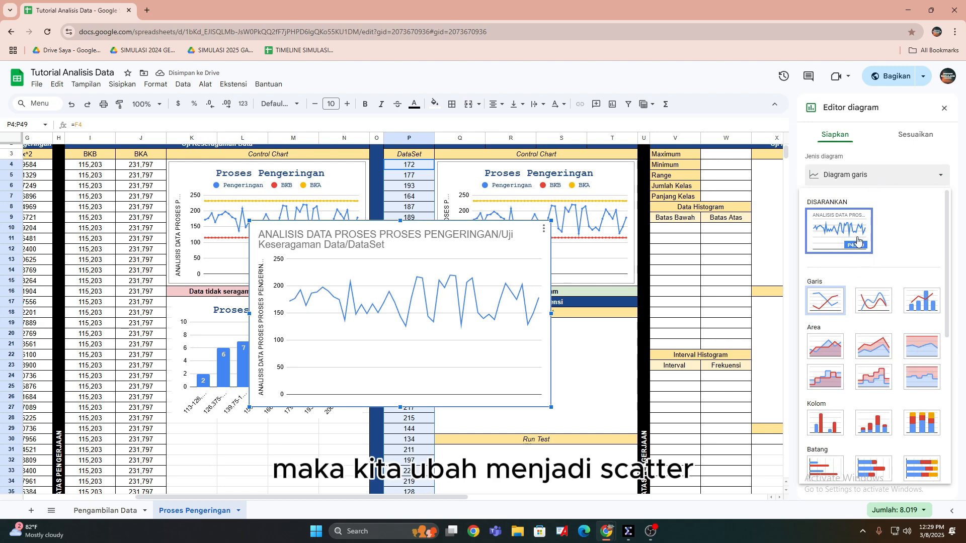
scroll(873, 367, down, 6)
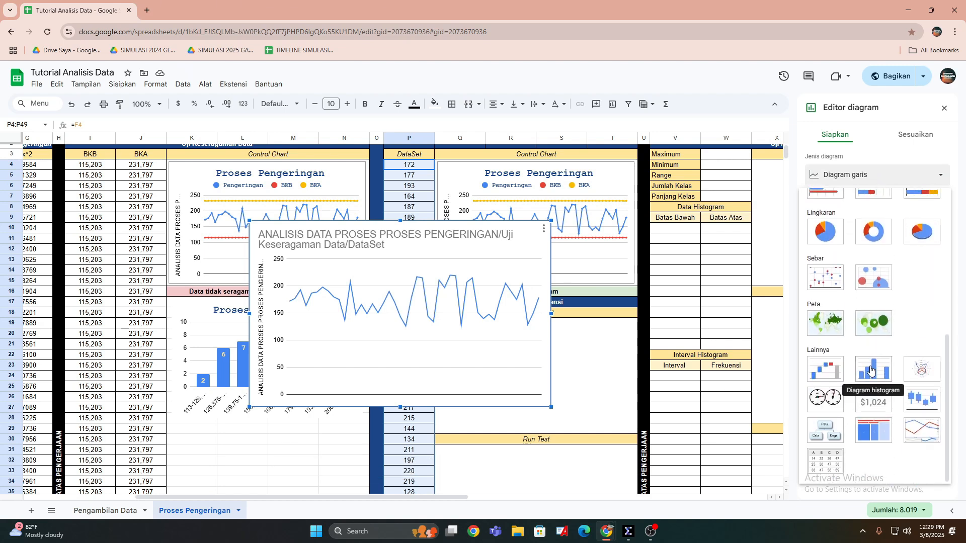
click(826, 277)
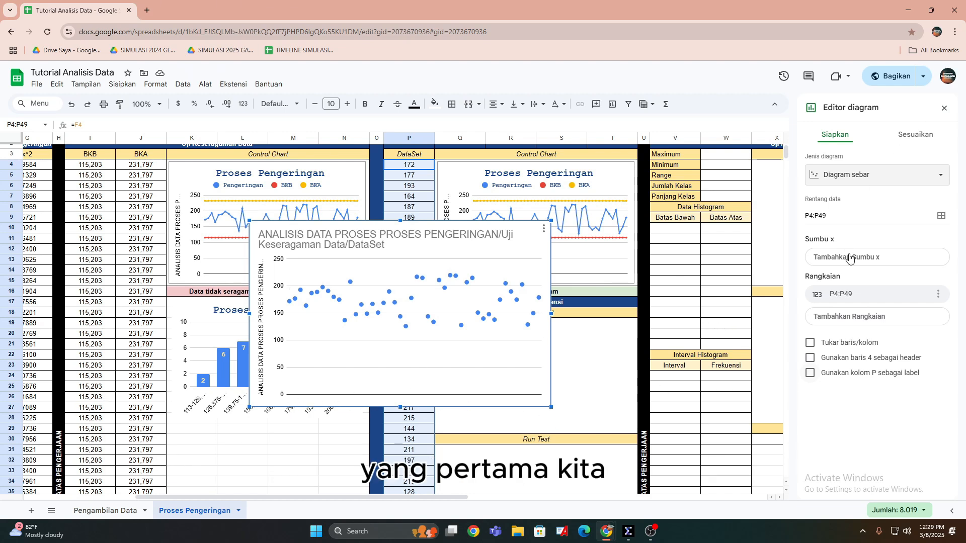
Add the No column range E4:E49 to the chart's data and use it as the X axis
click(941, 216)
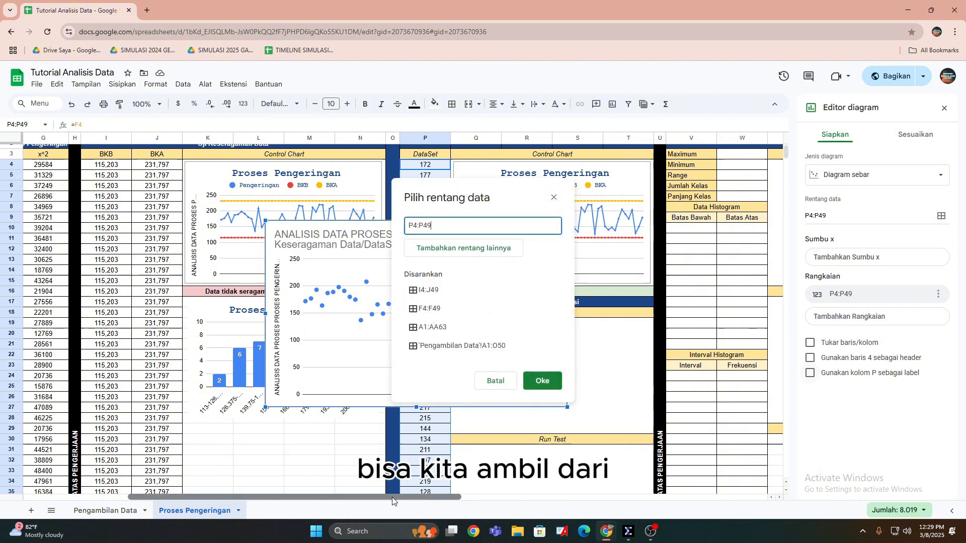
scroll(262, 237, left, 1)
click(513, 249)
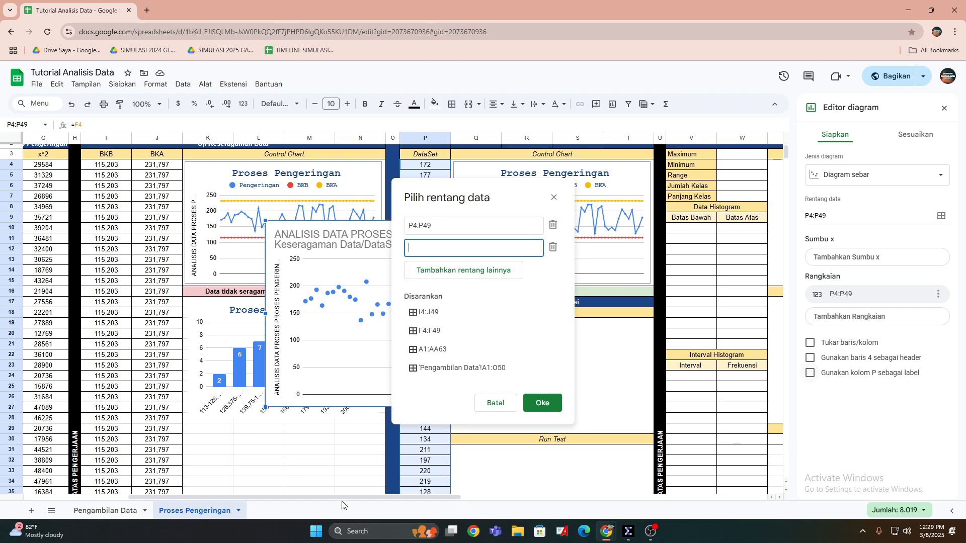
drag(342, 497, 277, 497)
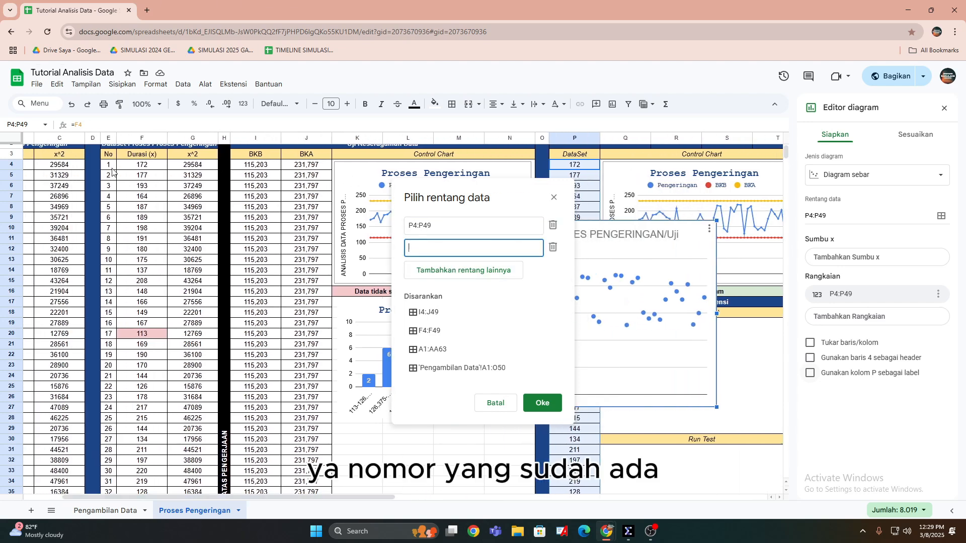
drag(113, 171, 109, 446)
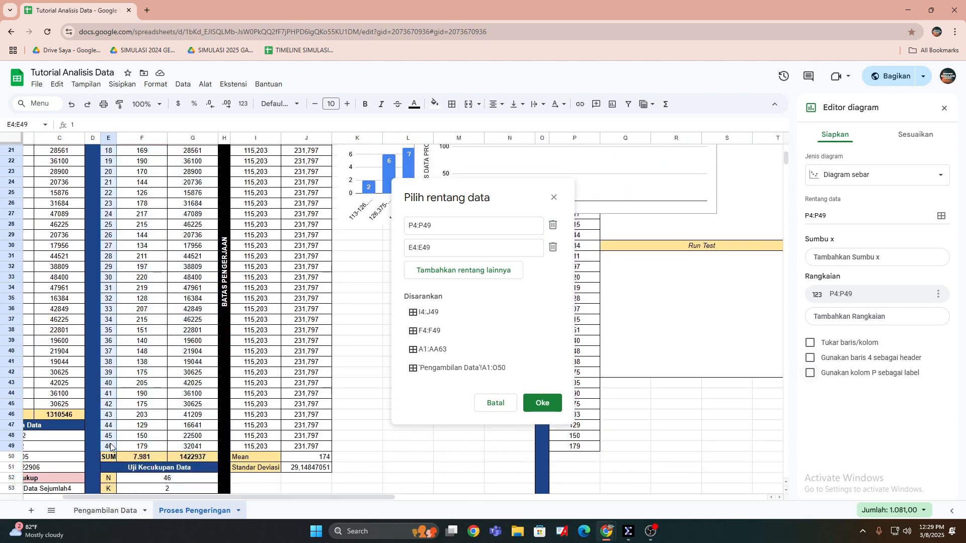
click(541, 403)
scroll(674, 260, up, 7)
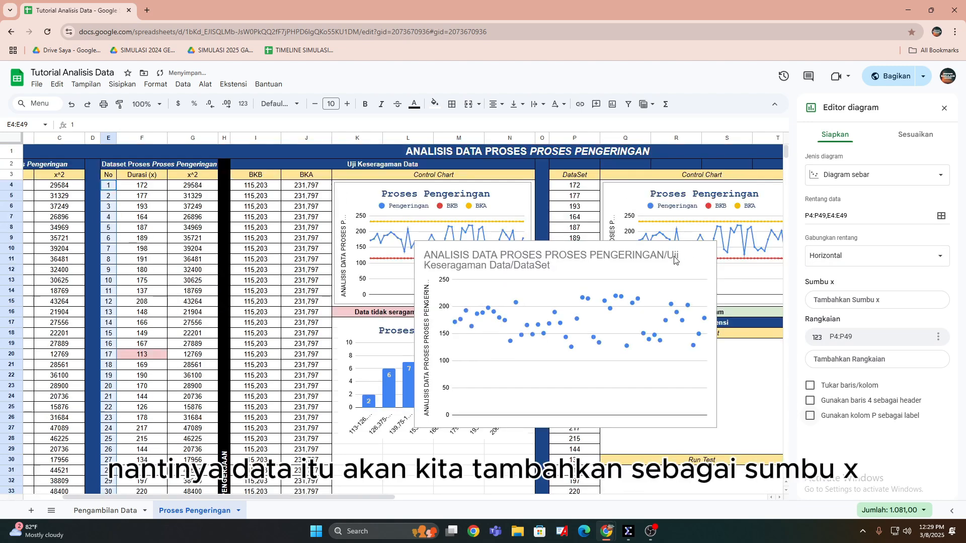
click(884, 300)
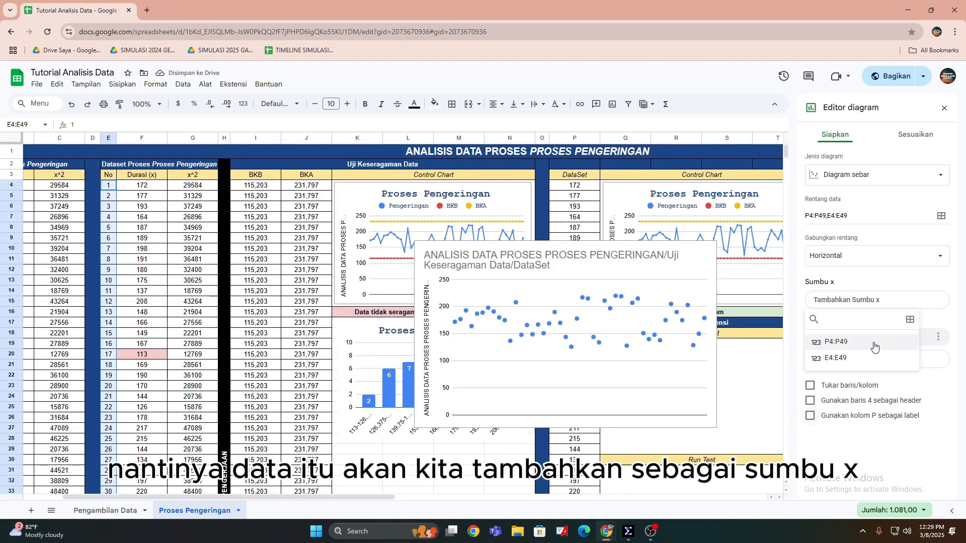
click(866, 359)
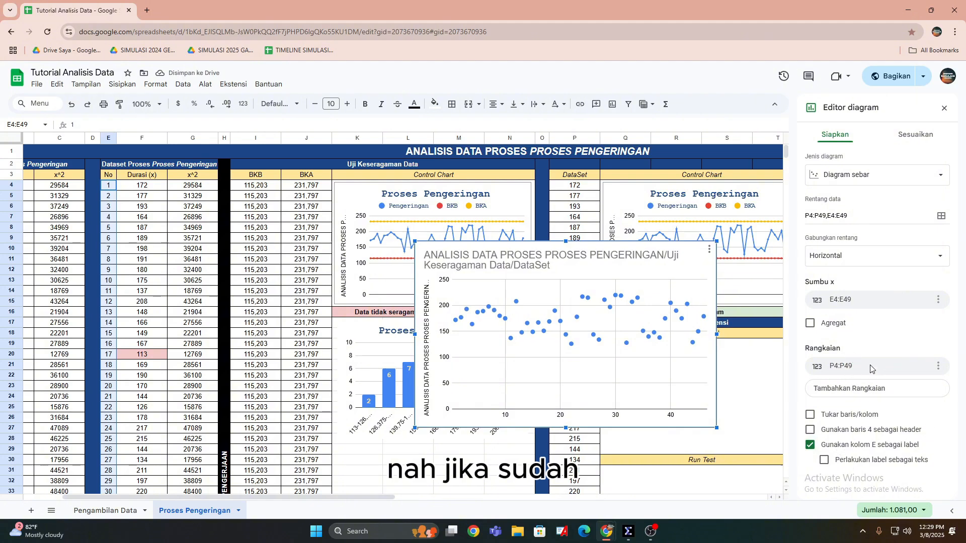
Replace the scatter chart's title text with "Proses Pengeringan"
click(915, 135)
click(874, 201)
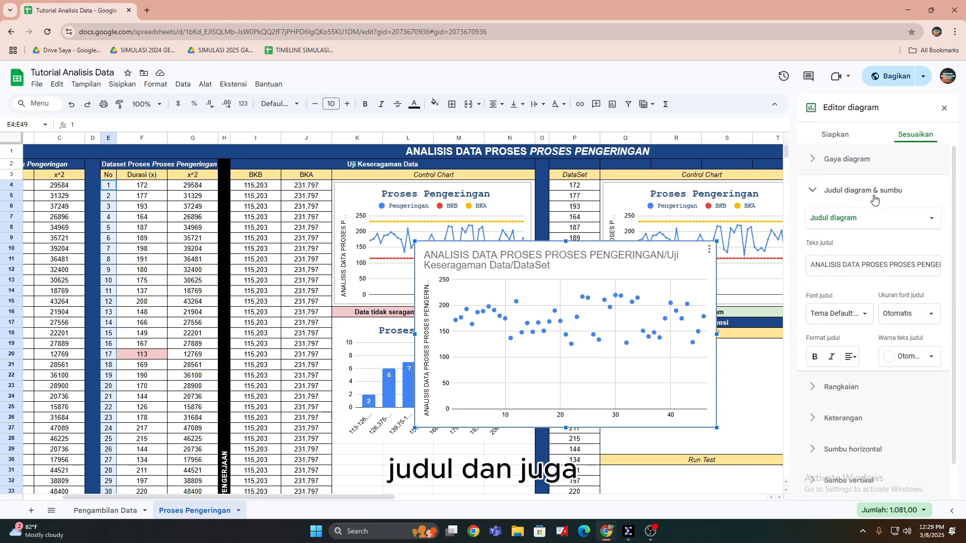
click(814, 268)
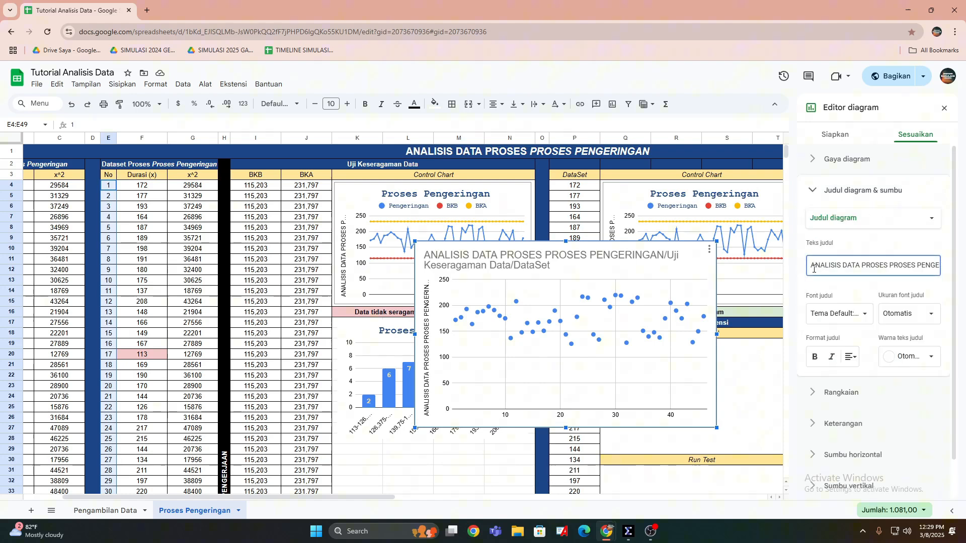
key(ctrl+a)
key(BackSpace)
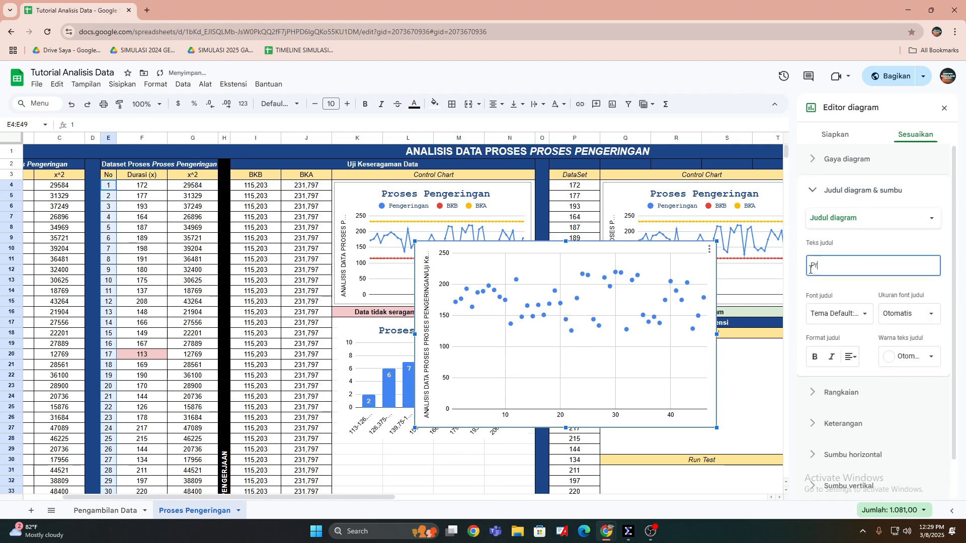
text(Proses Pengeri)
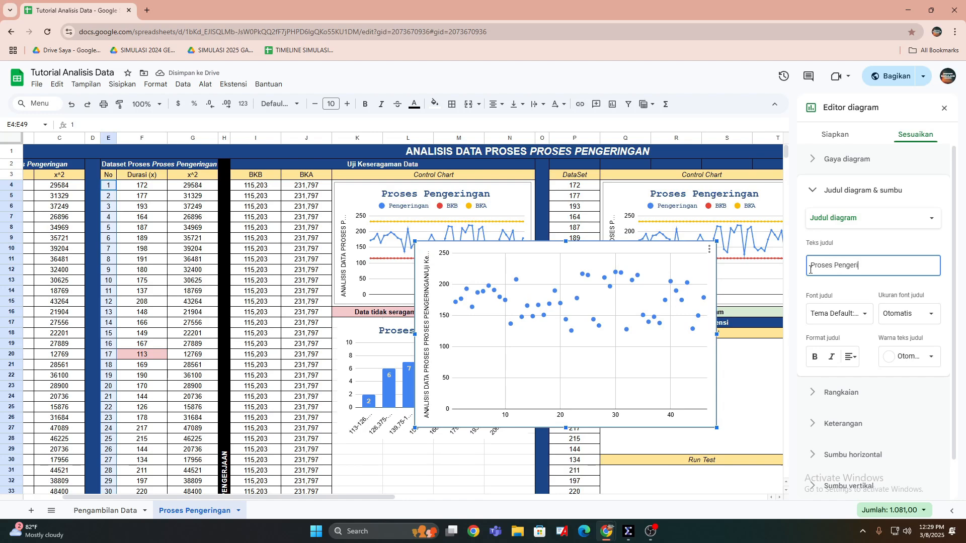
key(BackSpace)
key(BackSpace)
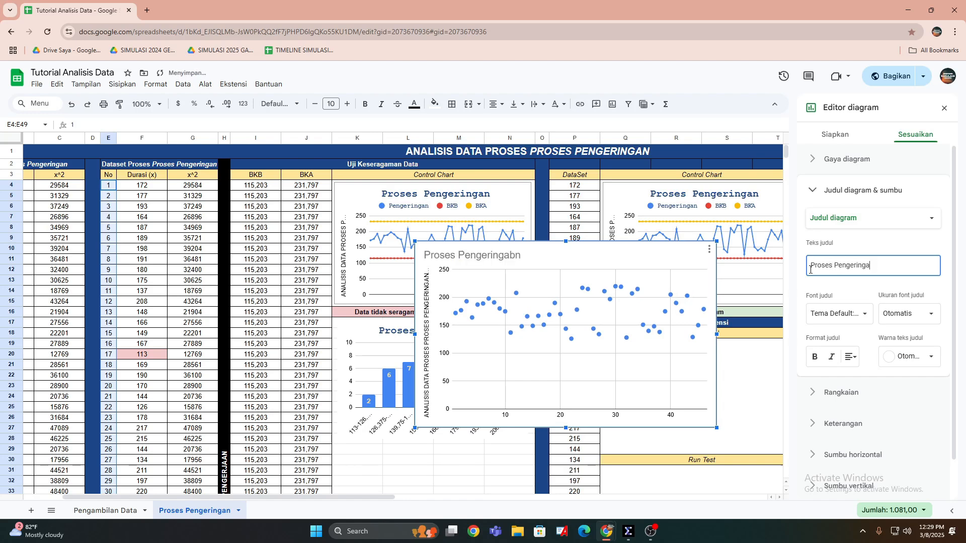
Format the chart title as bold, centred Courier New in dark blue
click(811, 314)
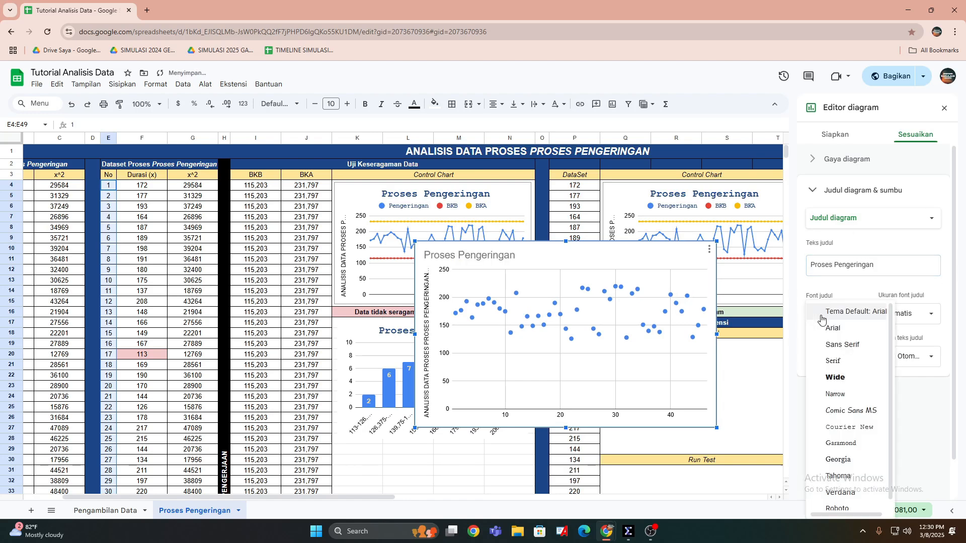
click(840, 431)
click(815, 357)
click(850, 357)
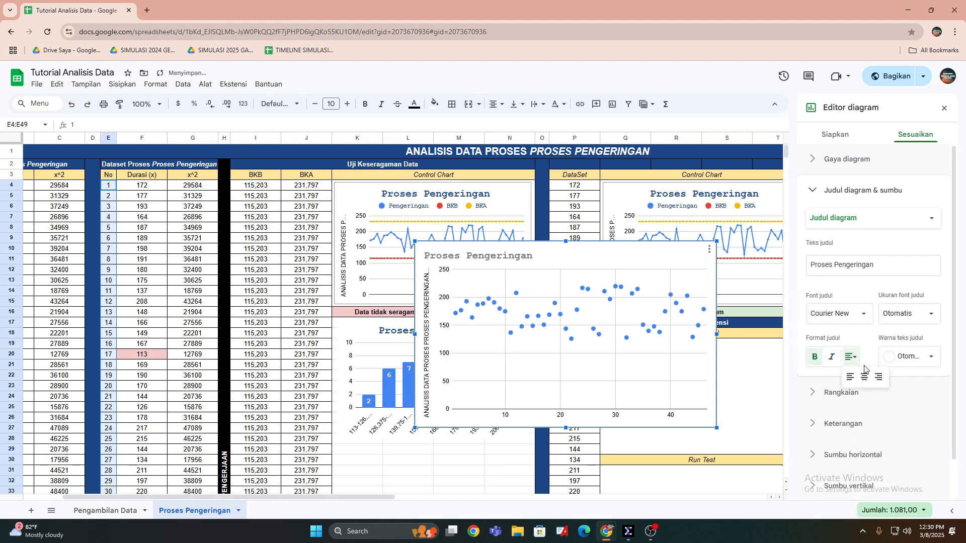
click(865, 378)
click(908, 356)
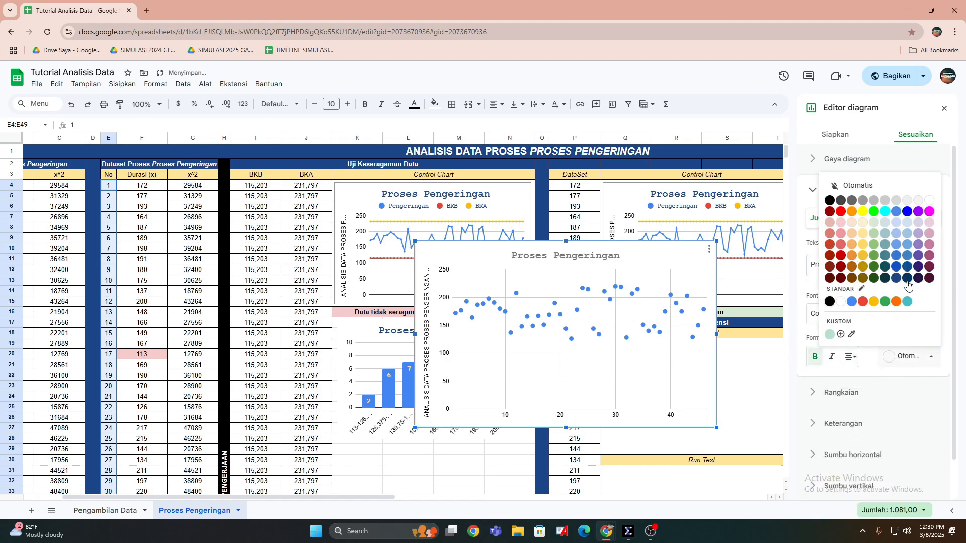
click(897, 278)
click(863, 190)
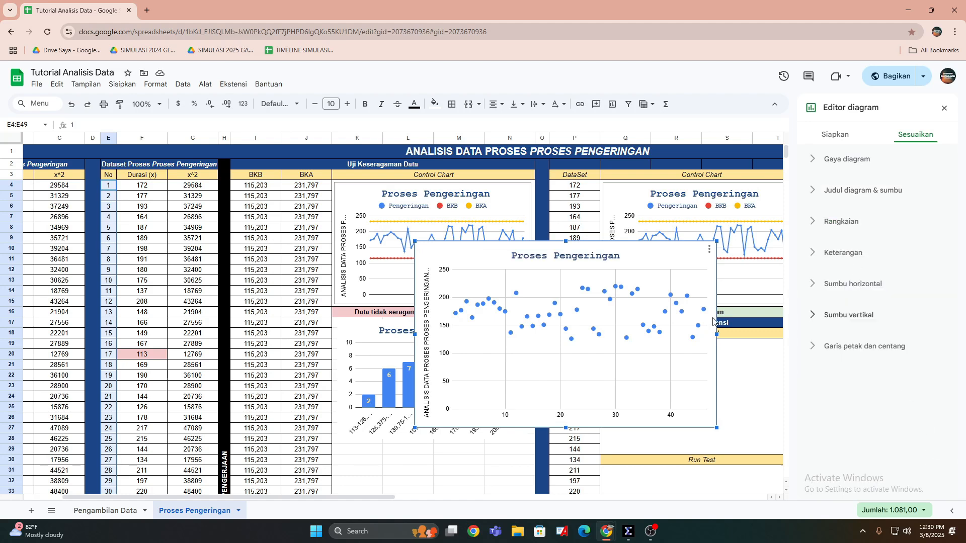
Replace the scatter chart's vertical axis title with "Durasi (x)"
double_click(426, 352)
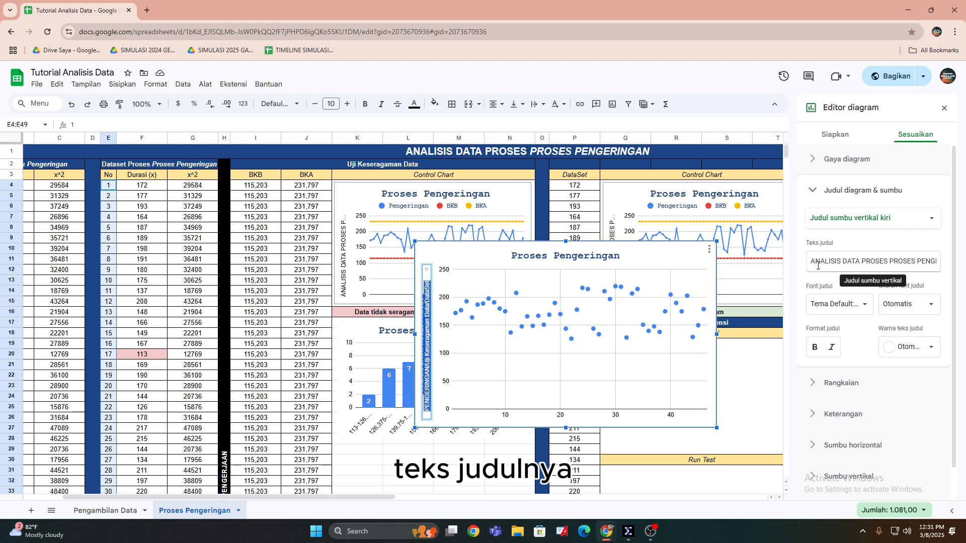
click(811, 265)
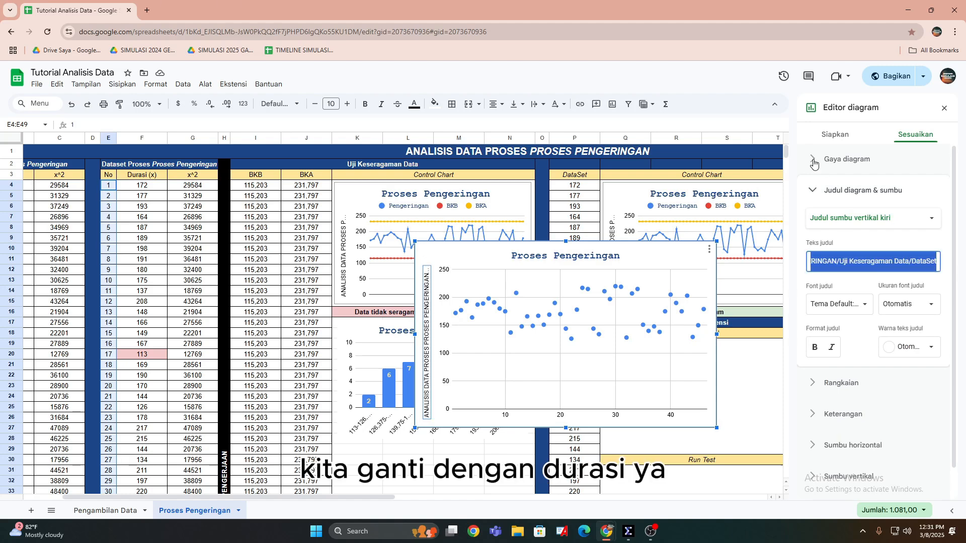
text(Durasi)
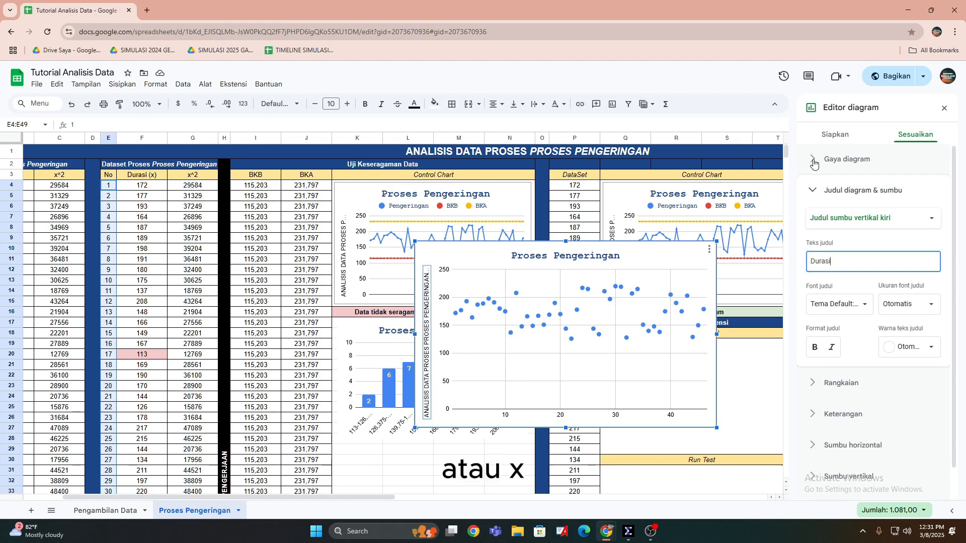
text( (x))
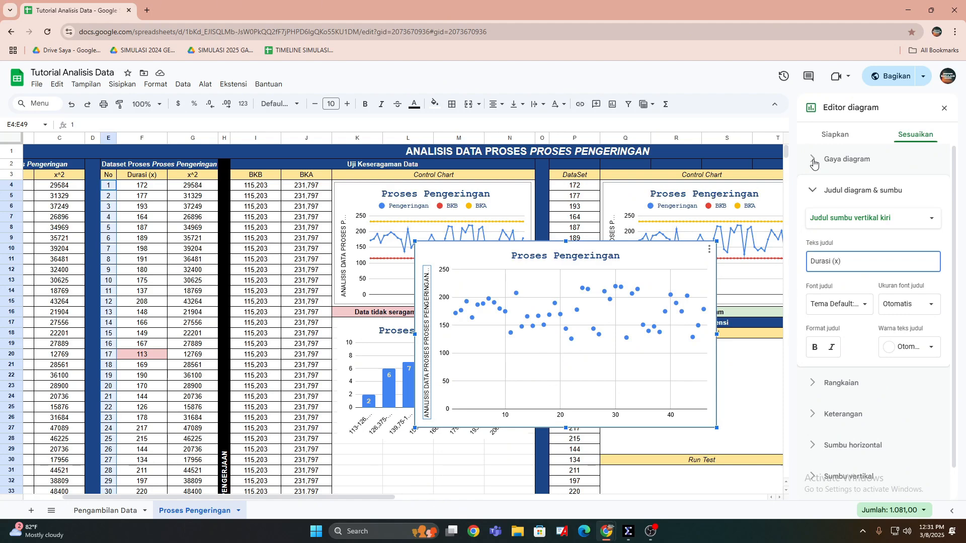
Format the vertical axis title as bold Courier New in dark blue and close the chart editor
click(838, 304)
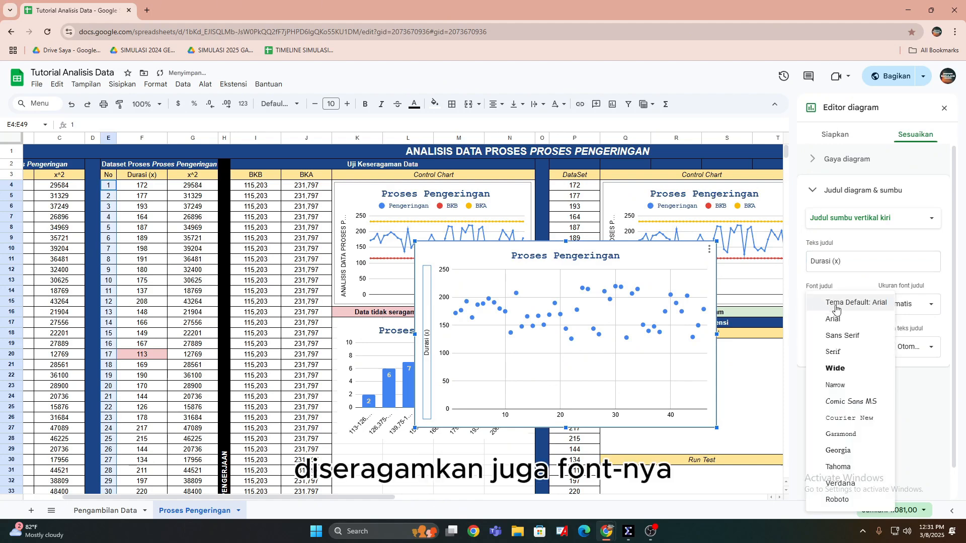
click(880, 422)
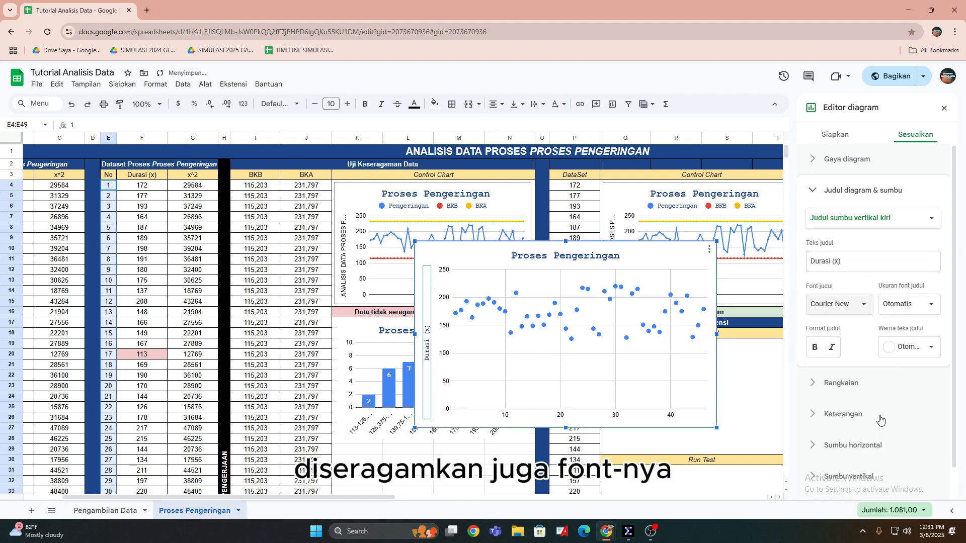
click(815, 347)
click(917, 347)
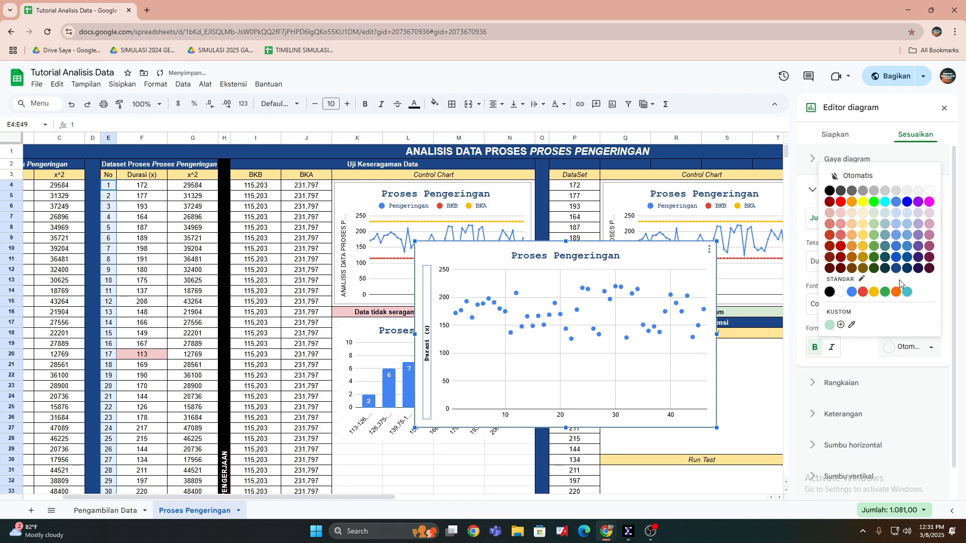
click(896, 267)
click(769, 352)
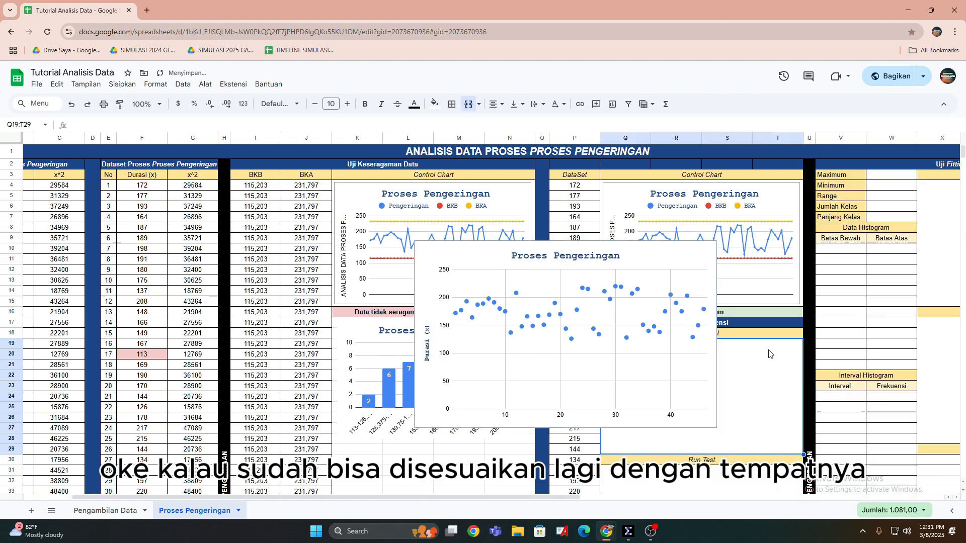
Shrink the Proses Pengeringan scatter chart and position it inside the Scatter Plot area, between its heading and the Run Test heading
click(704, 371)
drag(715, 432, 626, 417)
drag(521, 310, 712, 411)
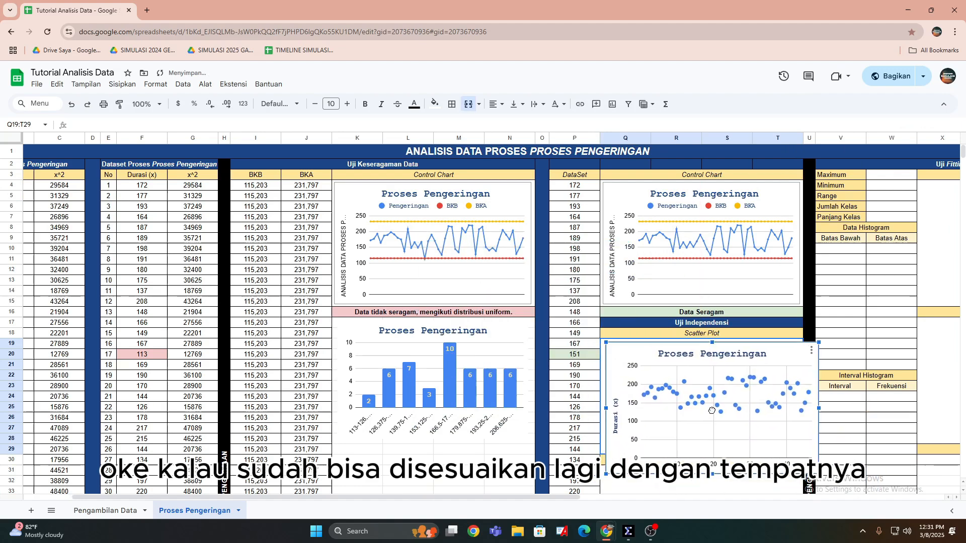
scroll(788, 319, down, 3)
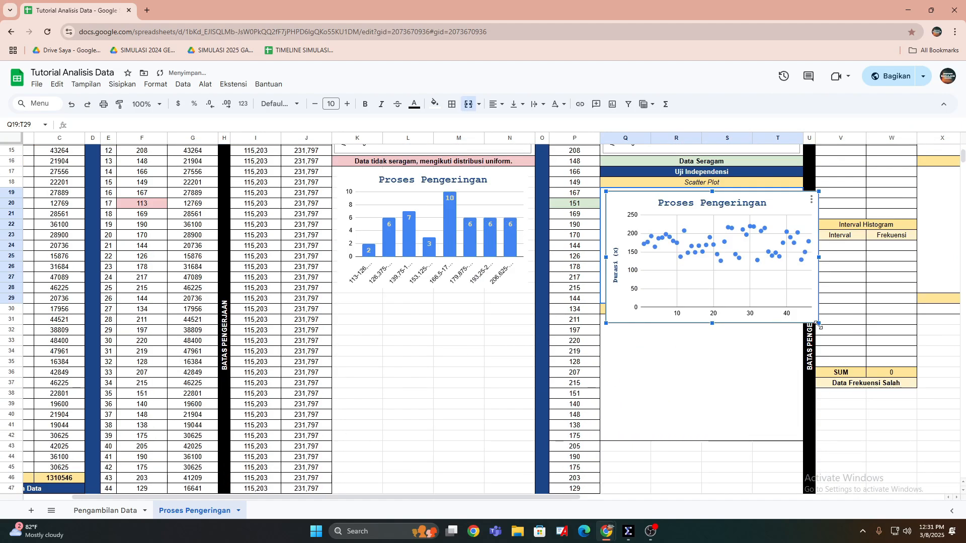
drag(818, 325, 791, 308)
drag(741, 271, 742, 264)
click(699, 347)
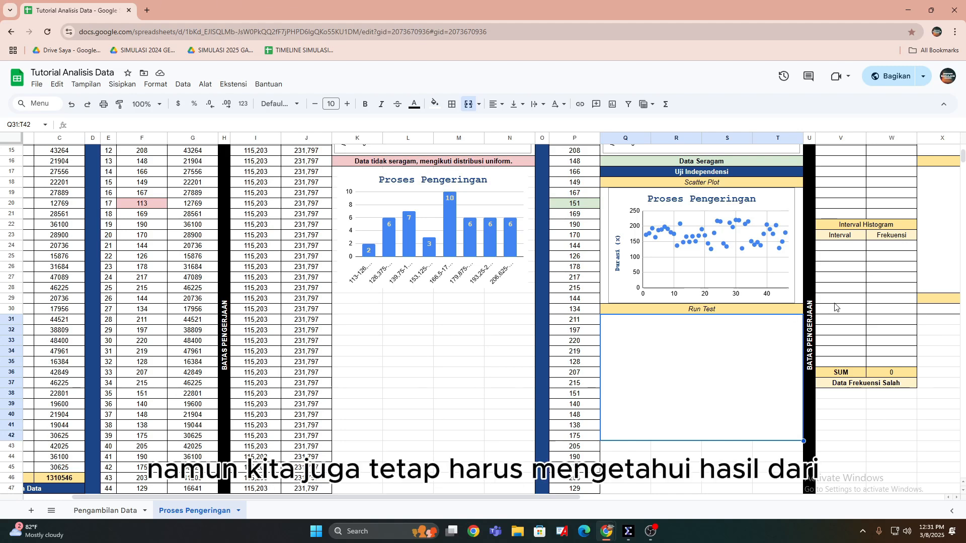
click(868, 397)
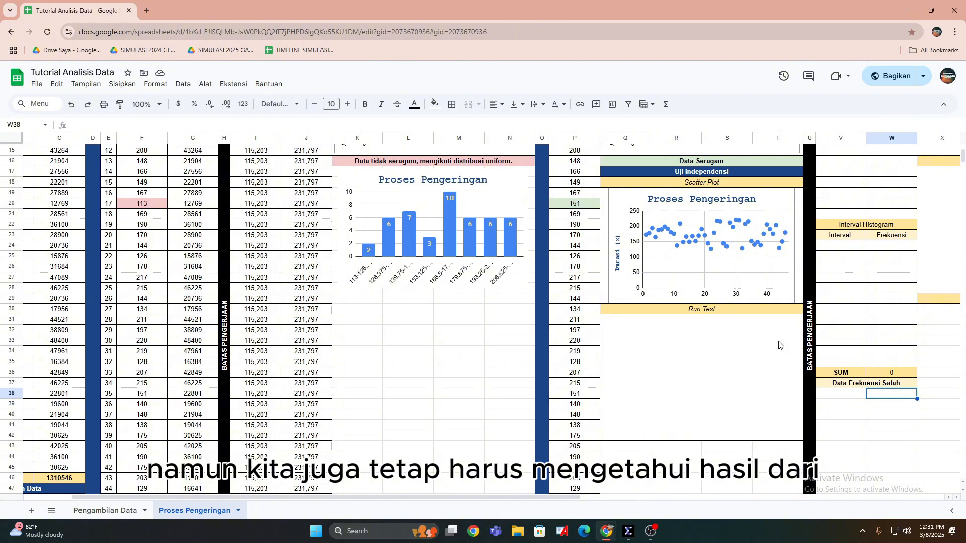
Copy all the DataSet values in P4:P49
scroll(746, 332, up, 5)
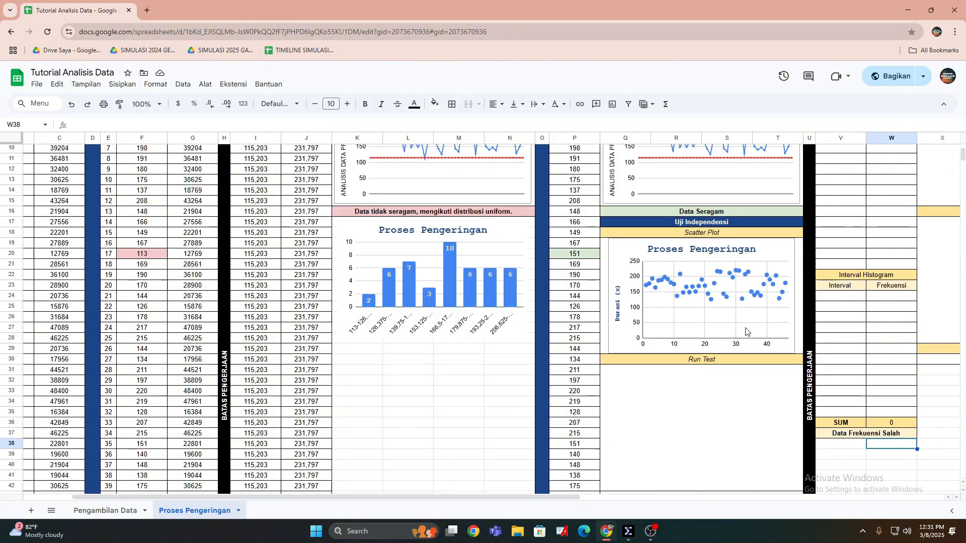
scroll(746, 330, down, 5)
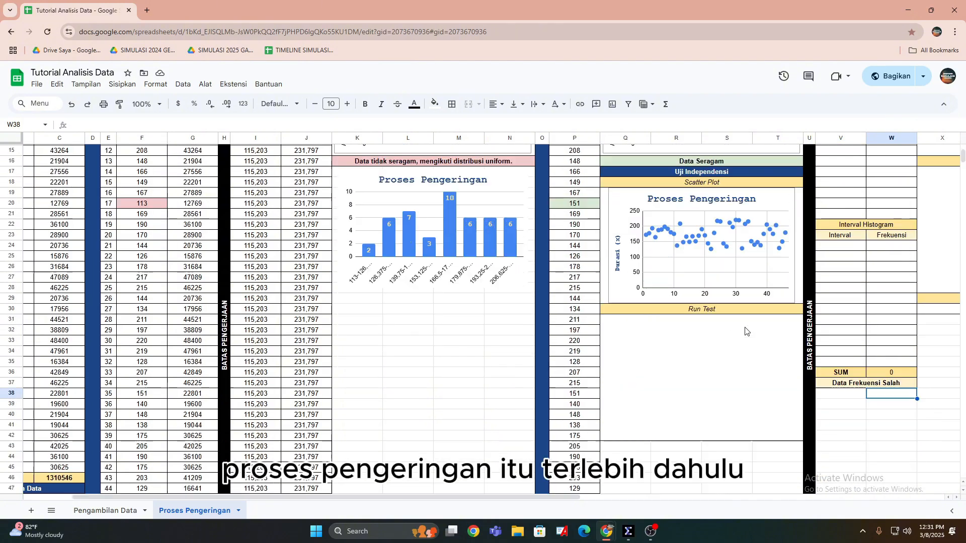
scroll(747, 325, up, 6)
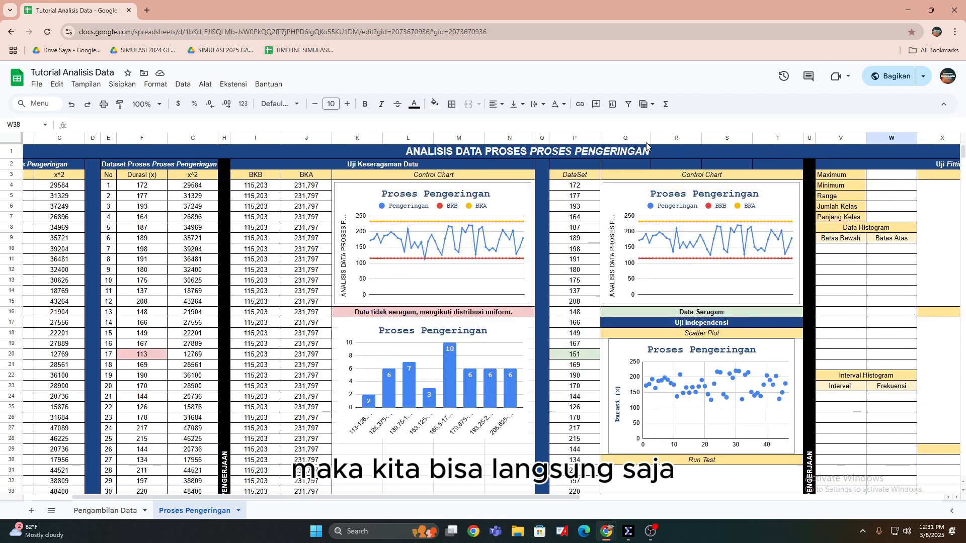
drag(576, 187, 593, 275)
key(ctrl+c)
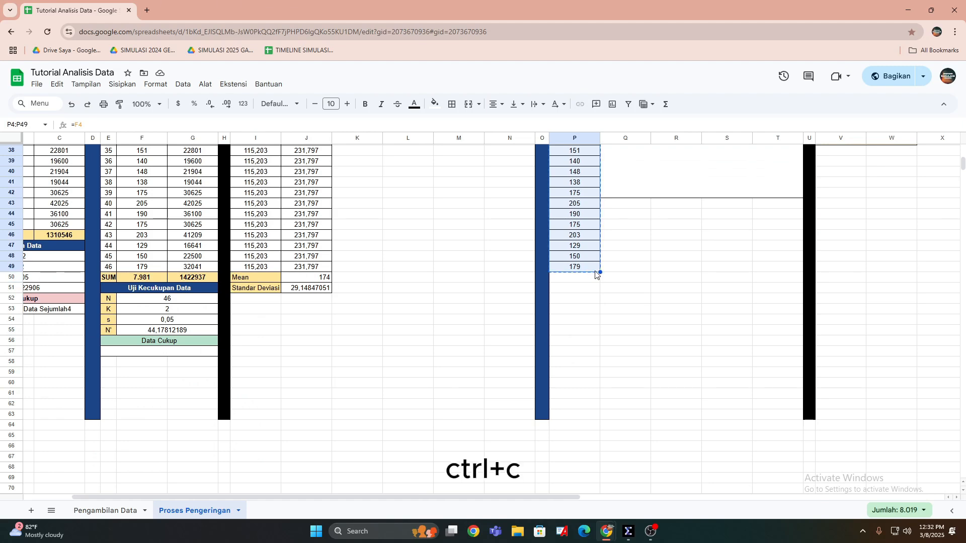
click(680, 405)
scroll(657, 400, up, 4)
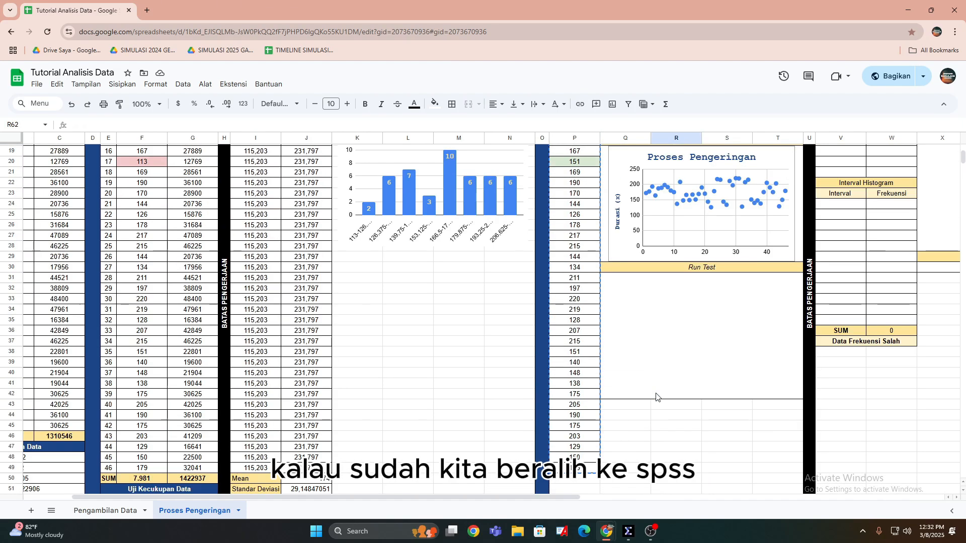
scroll(656, 398, up, 6)
Switch to IBM SPSS Statistics and open a new dataset
mouse_move(629, 531)
click(641, 498)
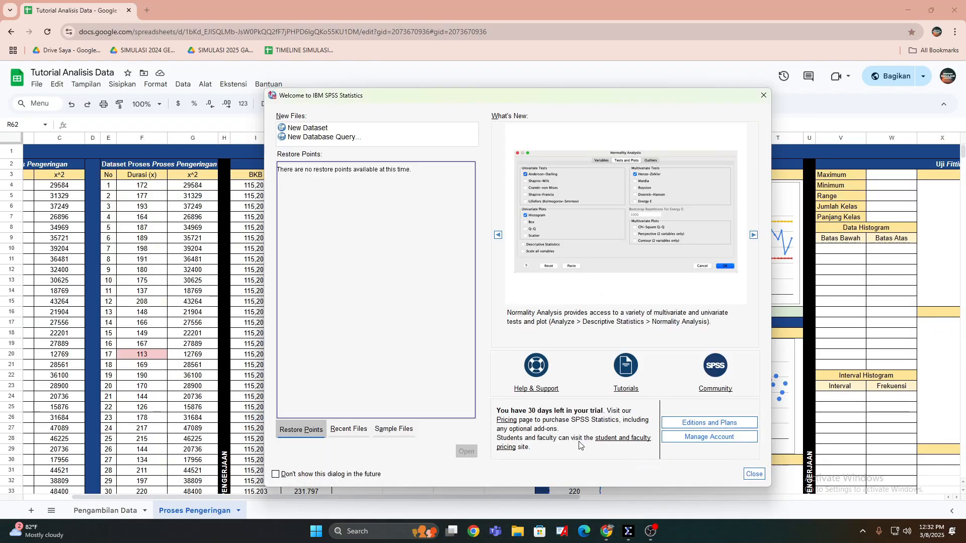
click(327, 130)
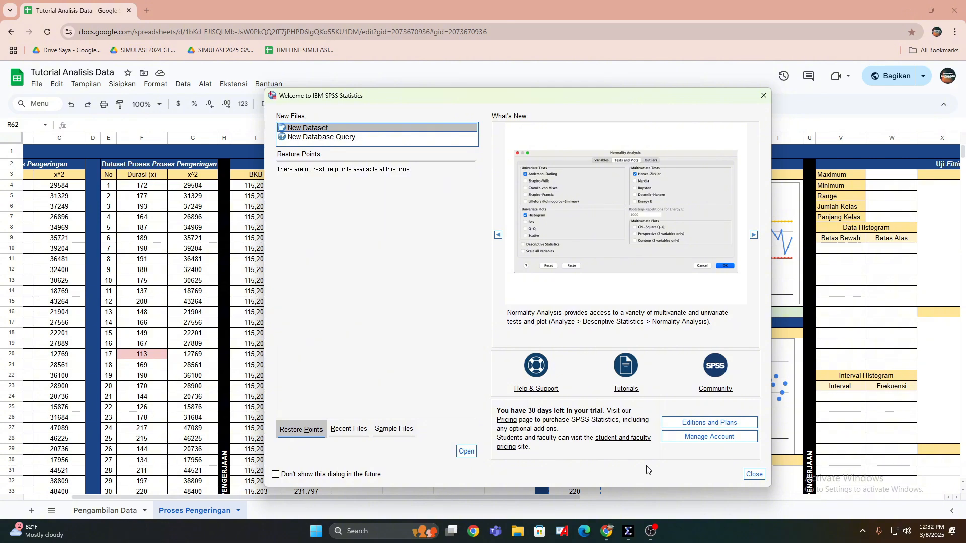
click(466, 451)
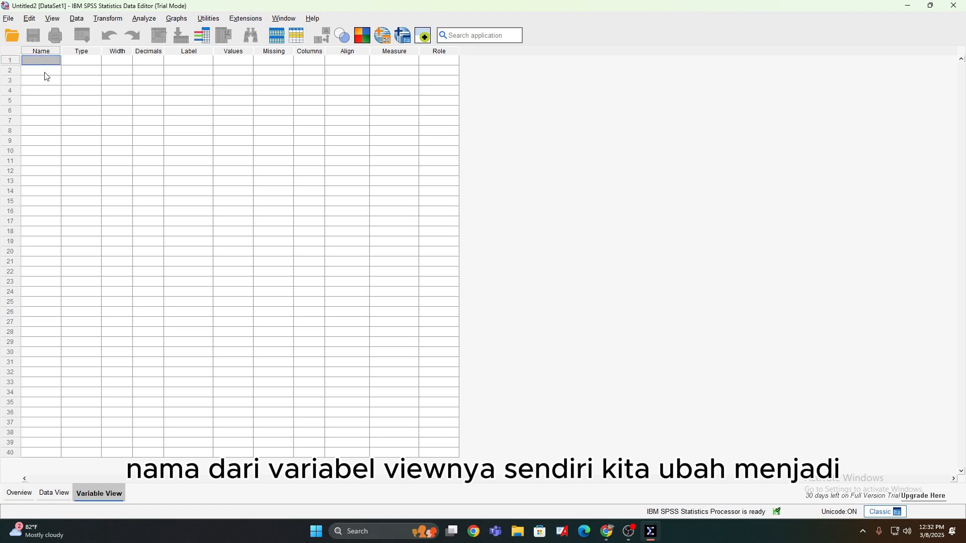
Define the first variable with the name "pengeringan" and the measure Scale
text(pengeringan)
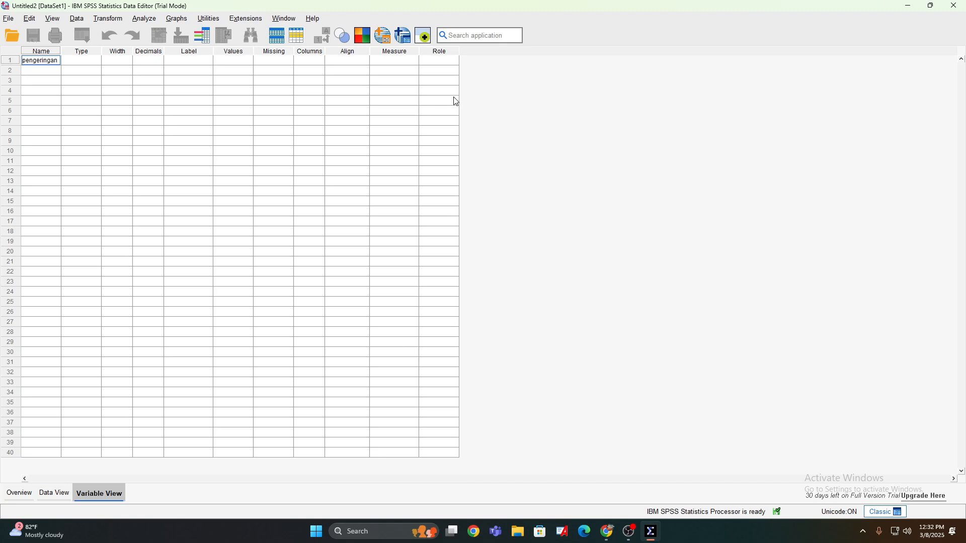
click(403, 101)
click(603, 113)
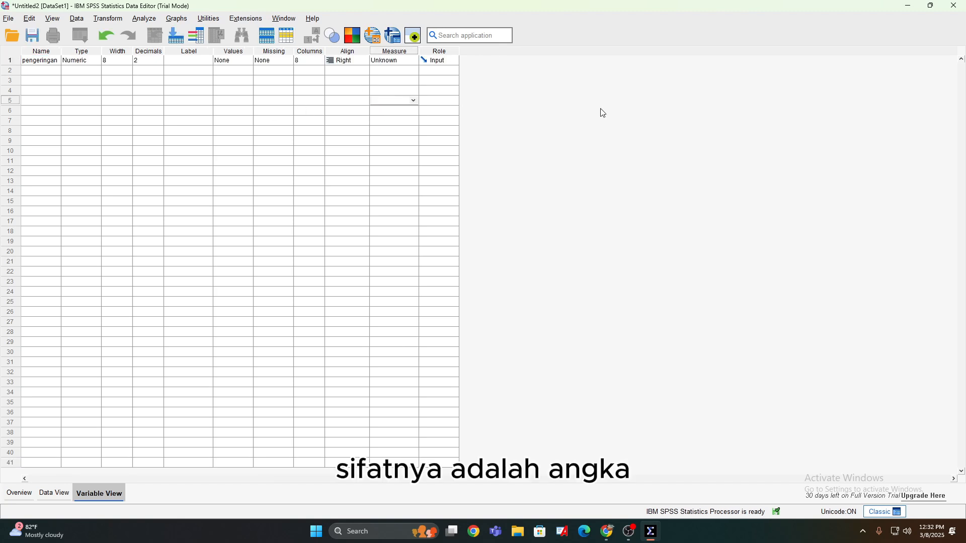
click(401, 55)
click(410, 60)
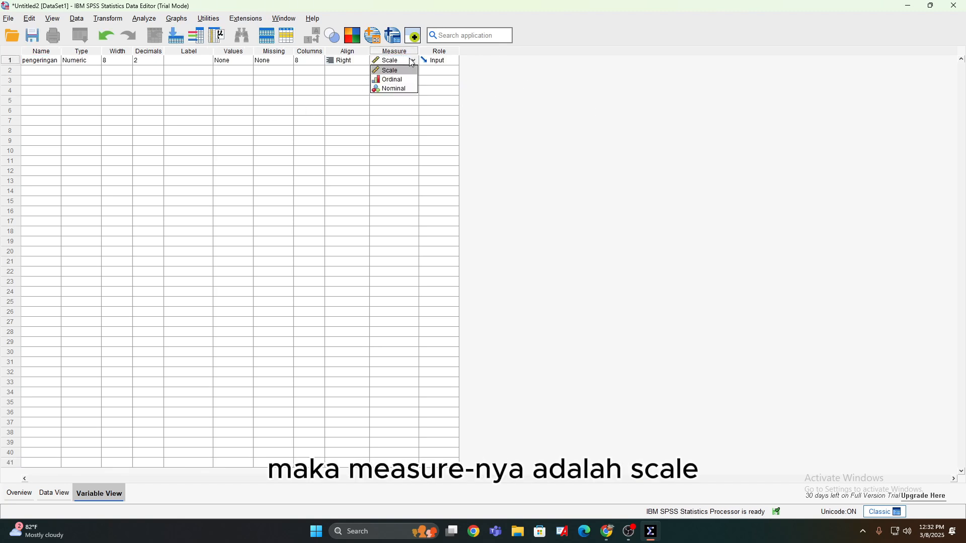
click(402, 70)
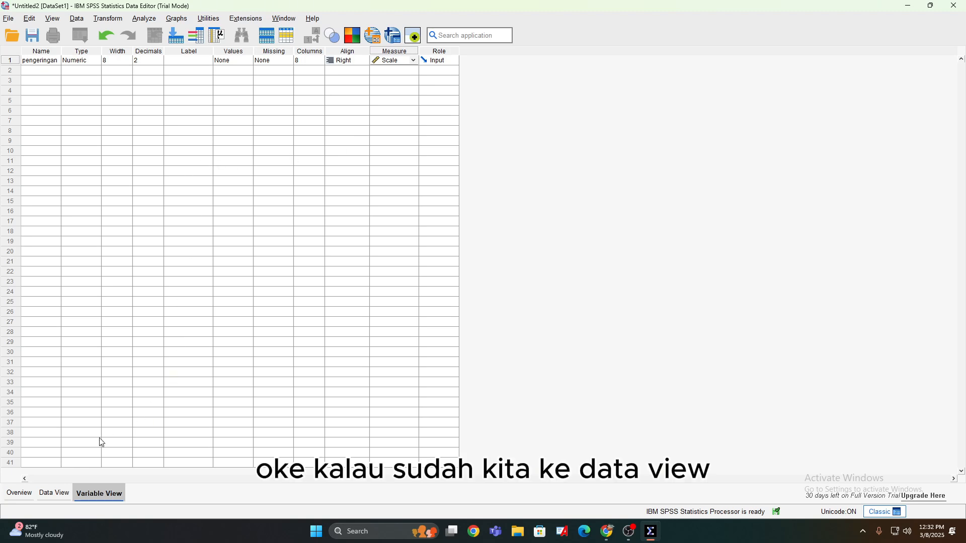
Paste the copied DataSet values into the pengeringan column of the data view, starting at row 1
click(65, 495)
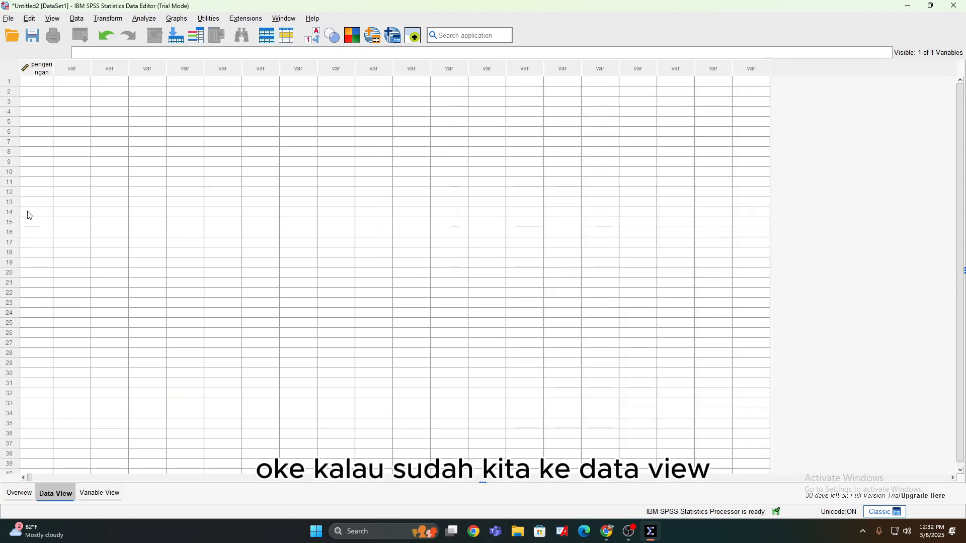
click(49, 82)
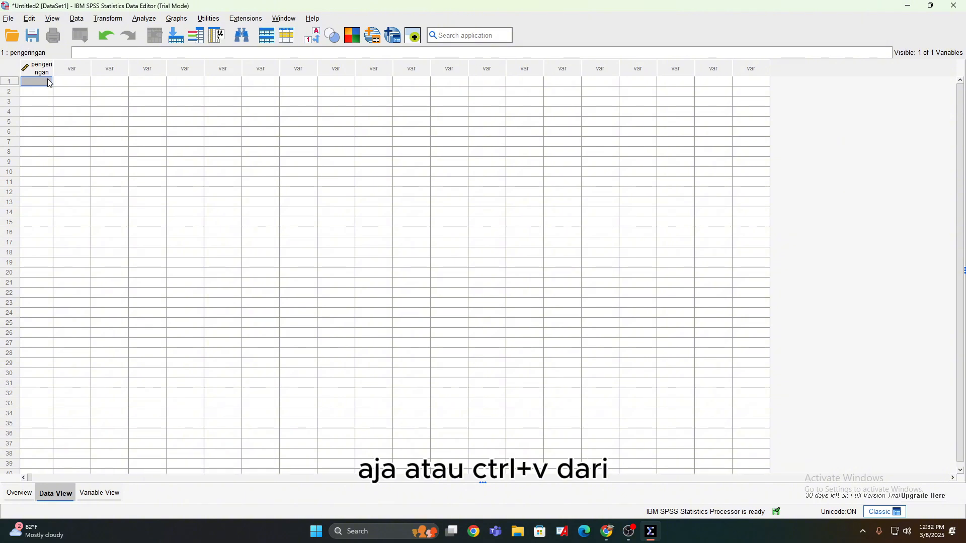
key(ctrl+v)
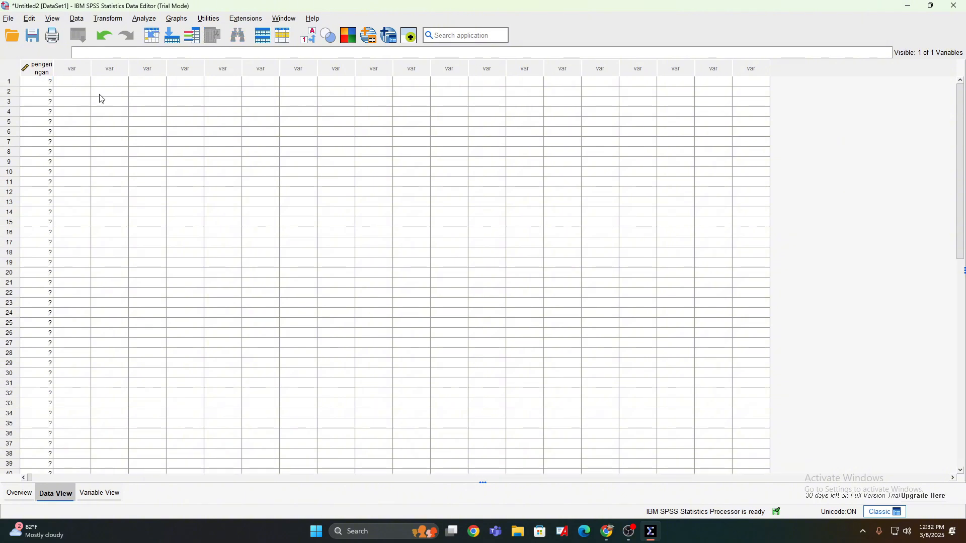
scroll(120, 158, down, 7)
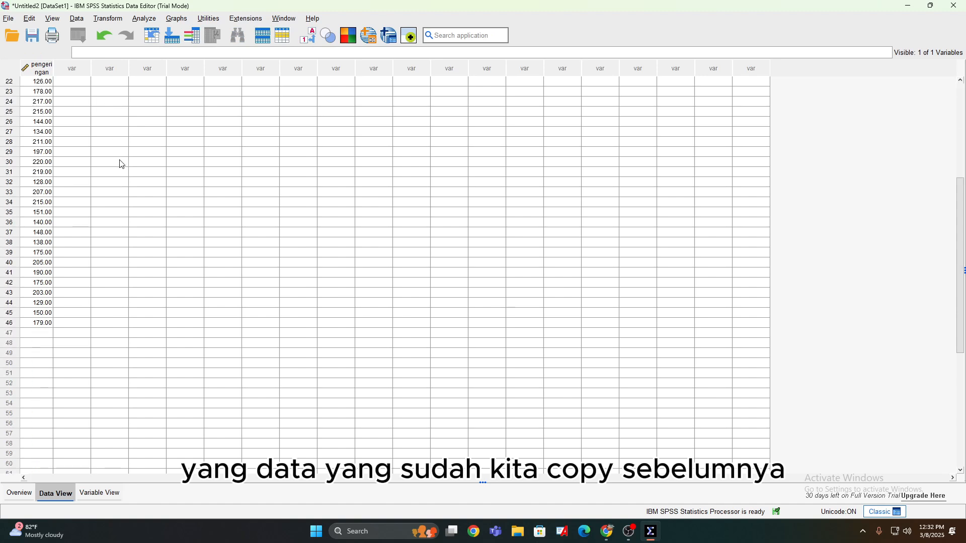
scroll(122, 164, up, 7)
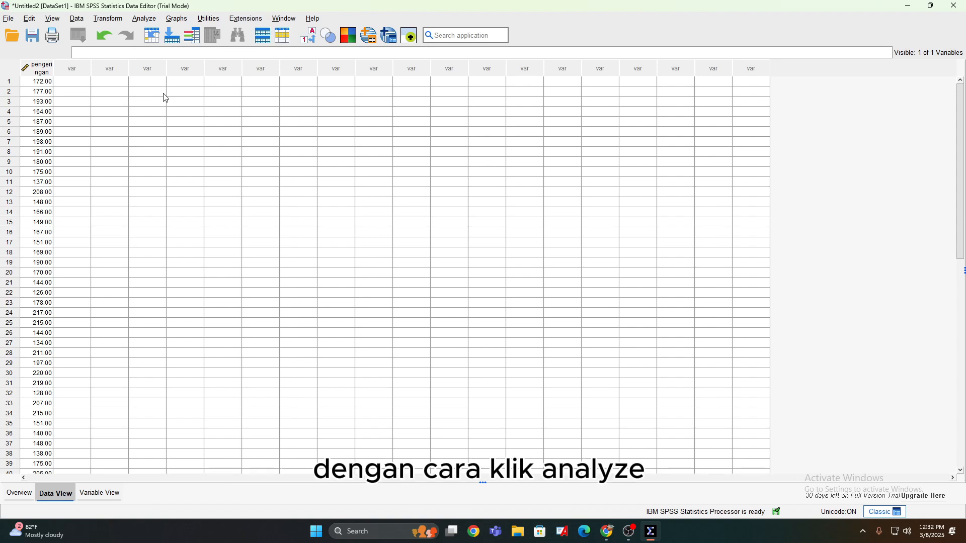
Run the legacy nonparametric Runs test on the pengeringan variable with the Median cut point
click(145, 19)
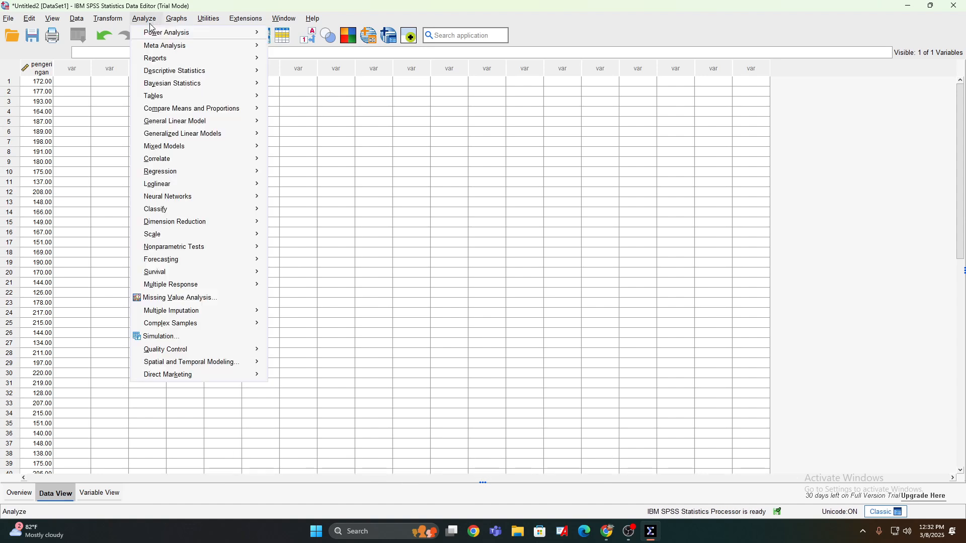
mouse_move(211, 247)
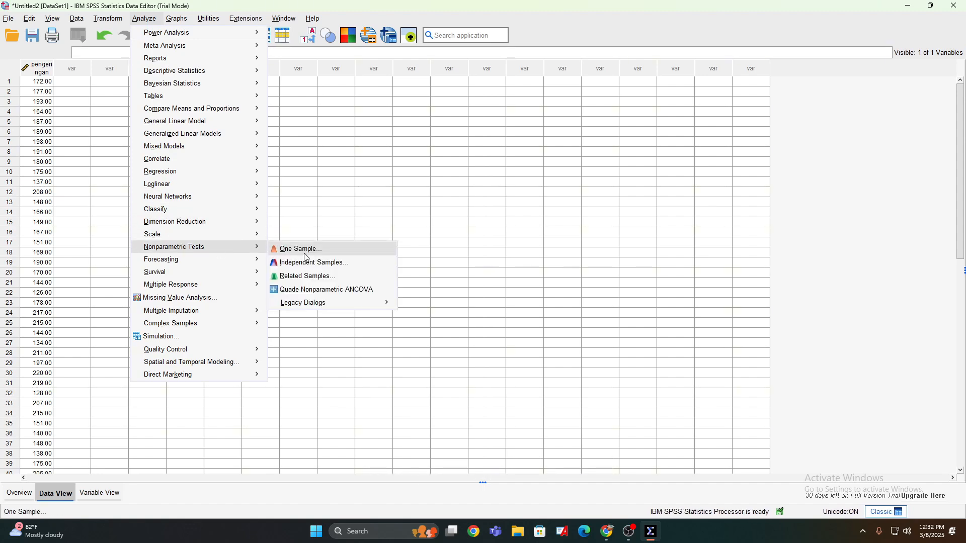
mouse_move(336, 302)
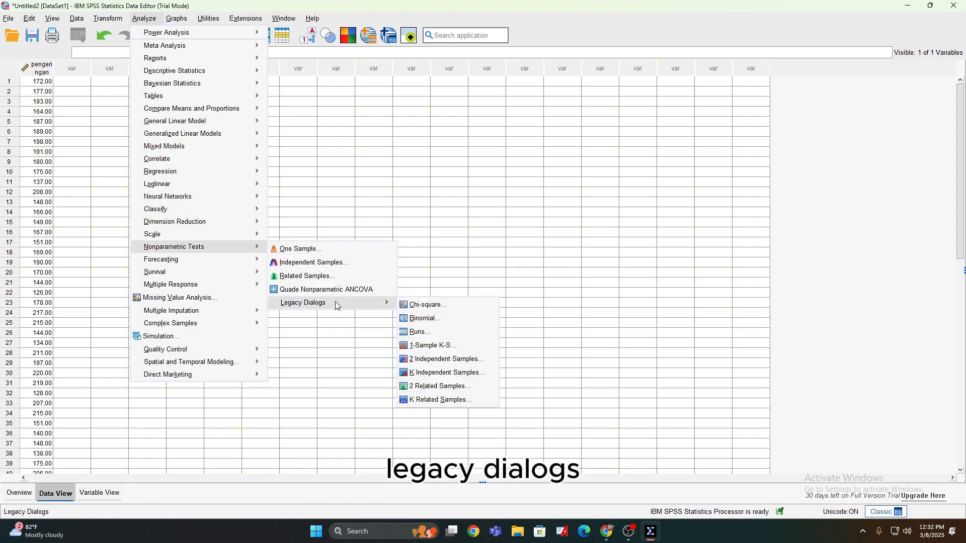
click(438, 332)
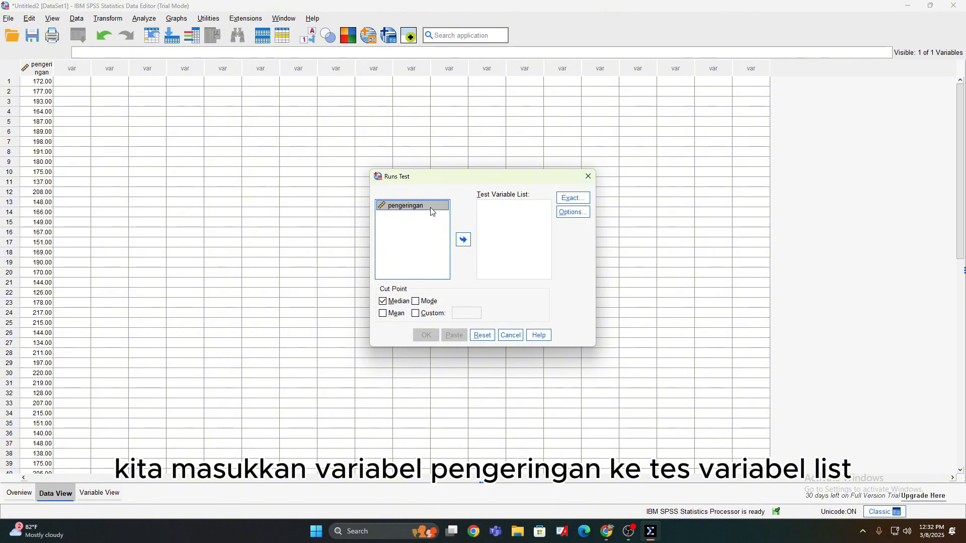
click(463, 239)
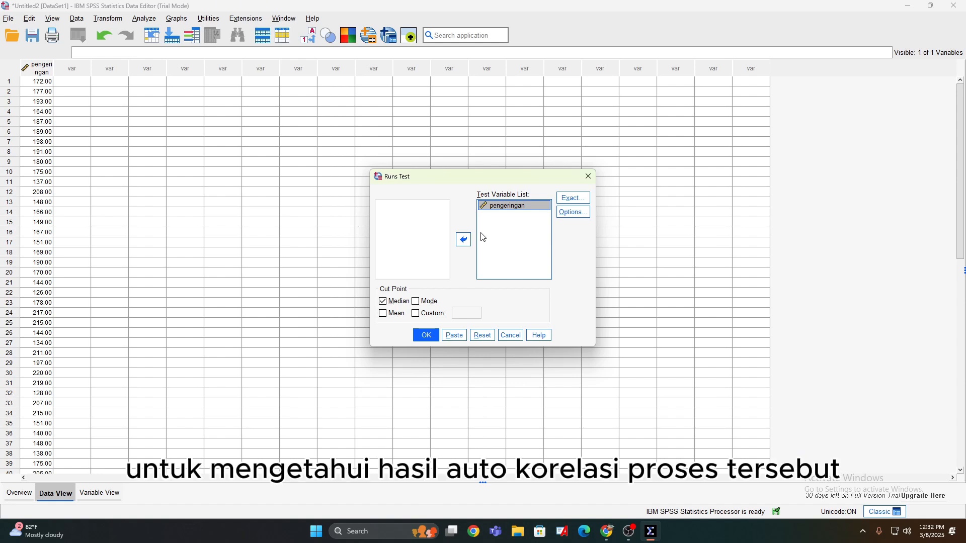
click(424, 336)
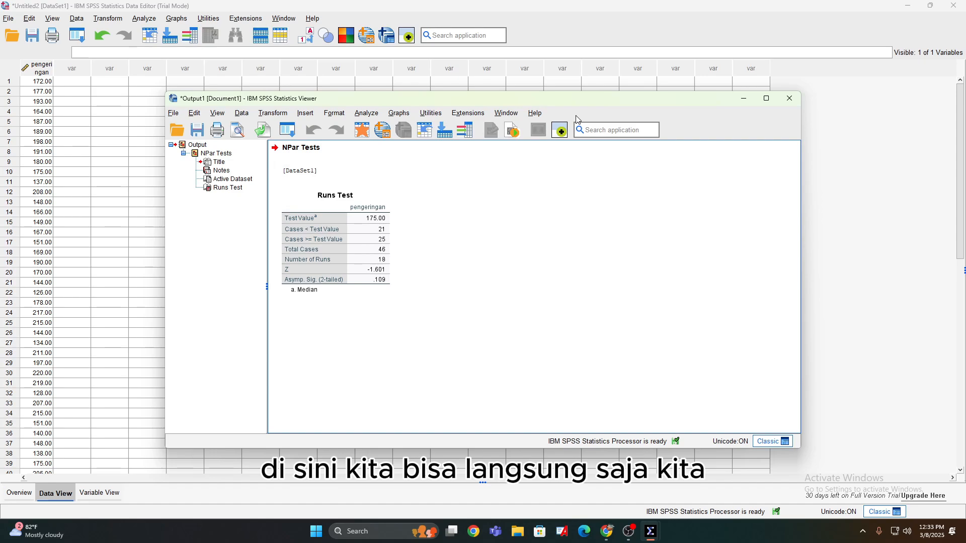
Take a screenshot of just the Runs Test output table and switch back to the Tutorial Analisis Data spreadsheet in Google Sheets
key(Print)
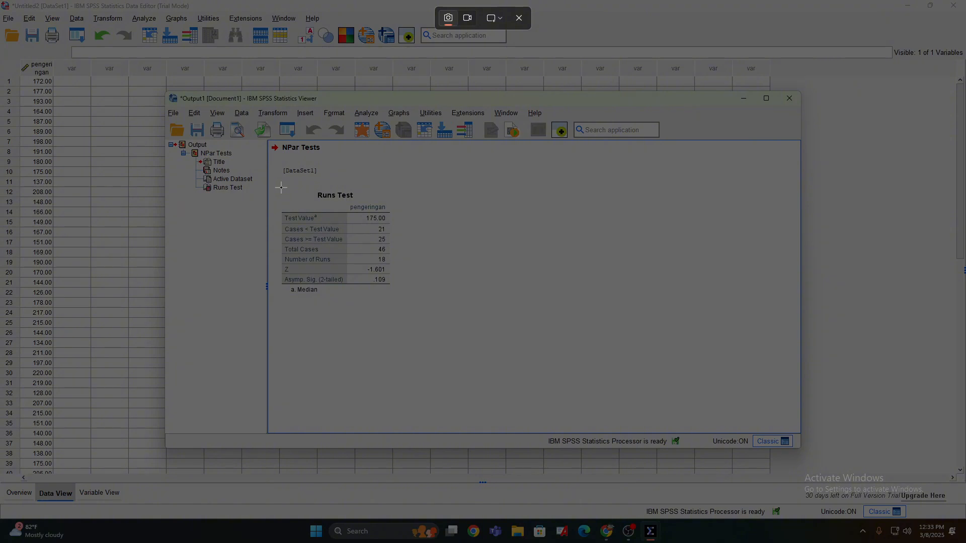
drag(282, 187, 394, 295)
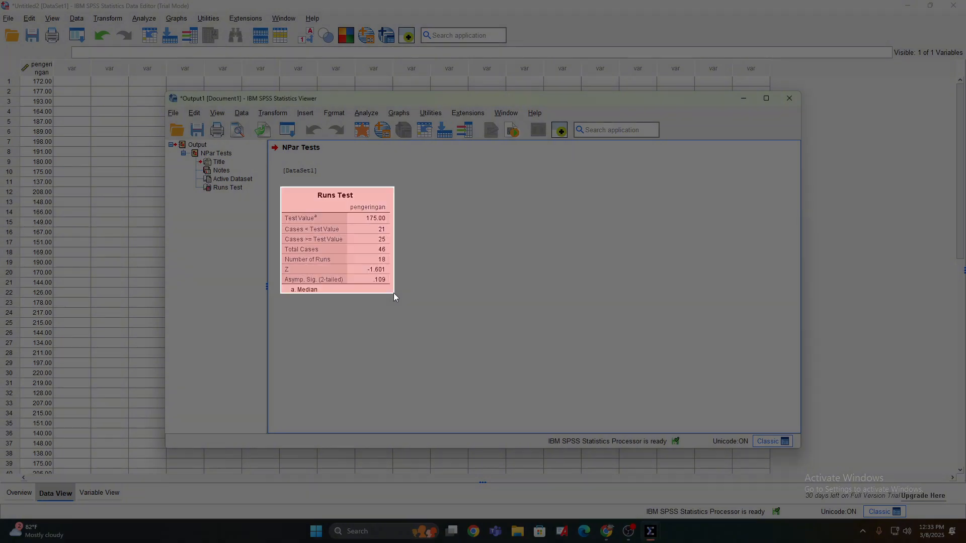
mouse_move(608, 533)
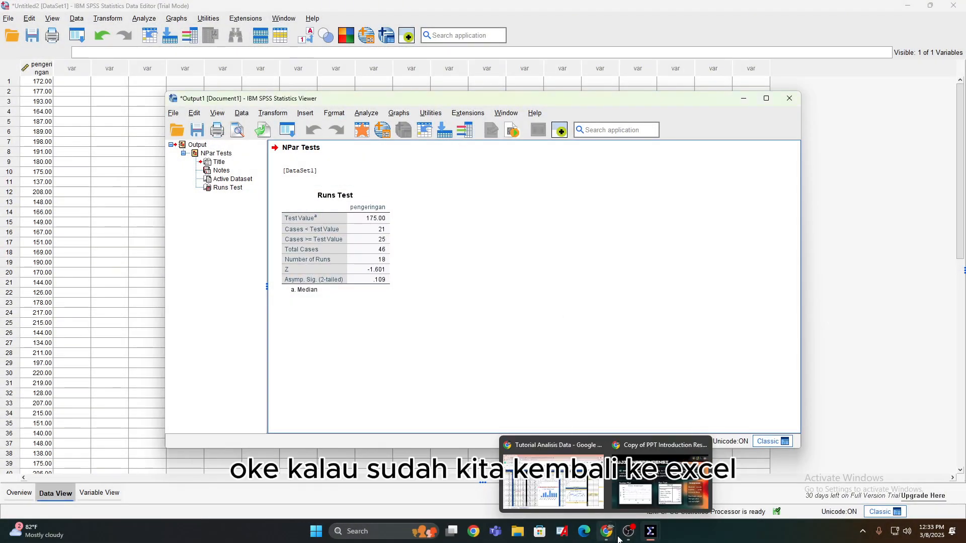
click(553, 480)
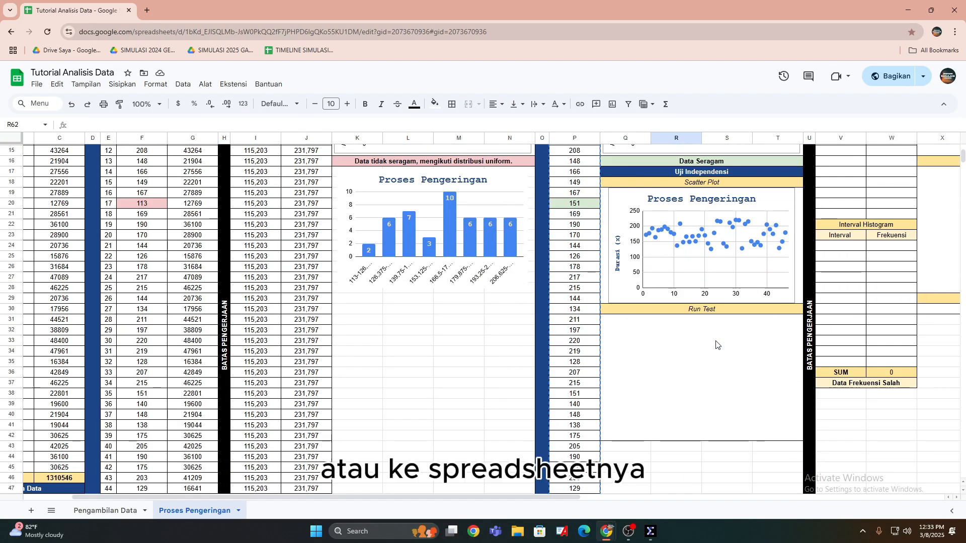
click(717, 345)
key(ctrl+v)
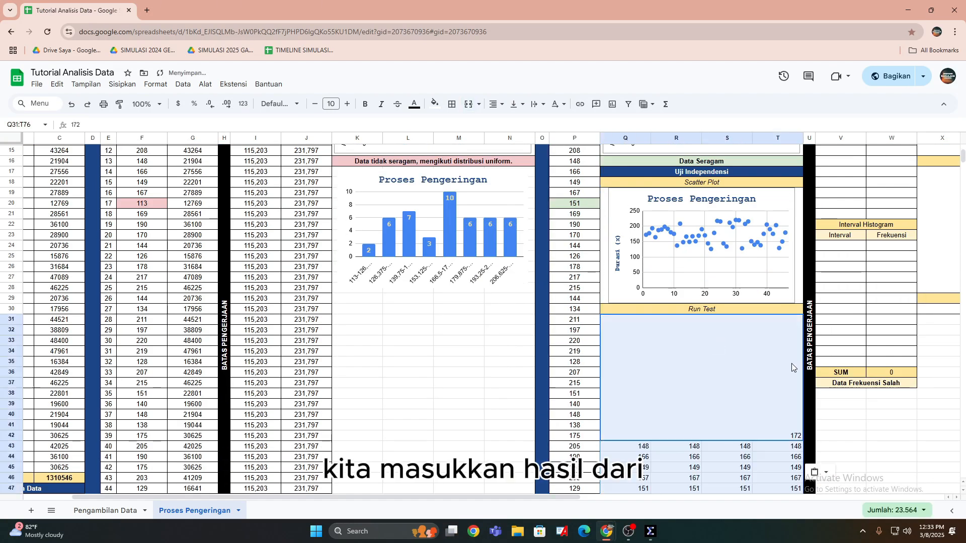
key(ctrl+z)
scroll(792, 363, down, 2)
click(740, 405)
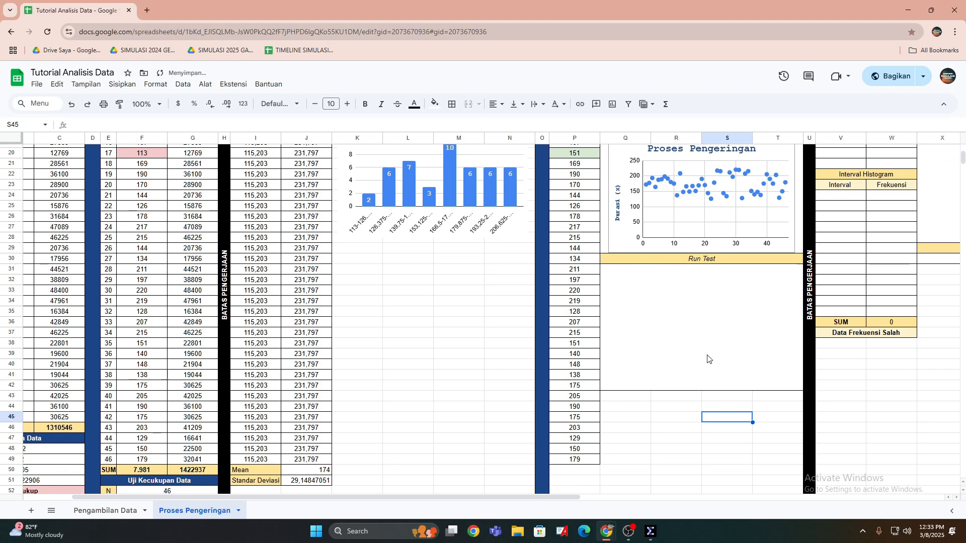
Paste the Runs Test screenshot into the blank area under the Run Test heading, then enlarge it slightly and centre it there
click(708, 358)
key(ctrl+v)
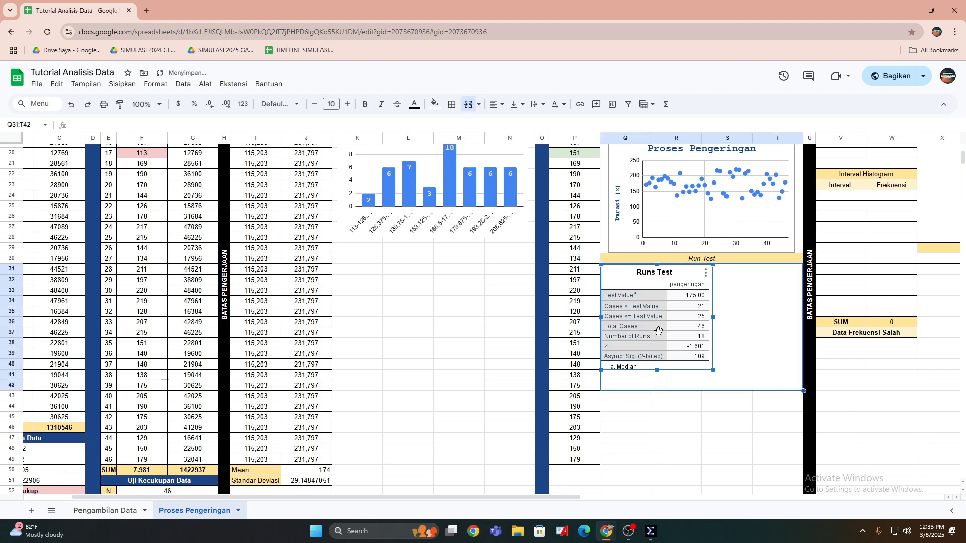
drag(659, 332, 705, 335)
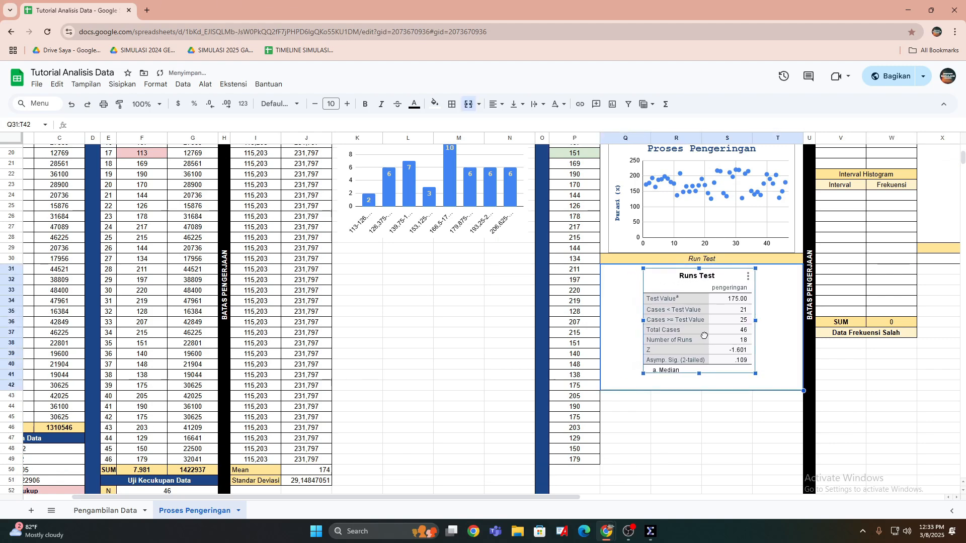
drag(755, 371, 768, 385)
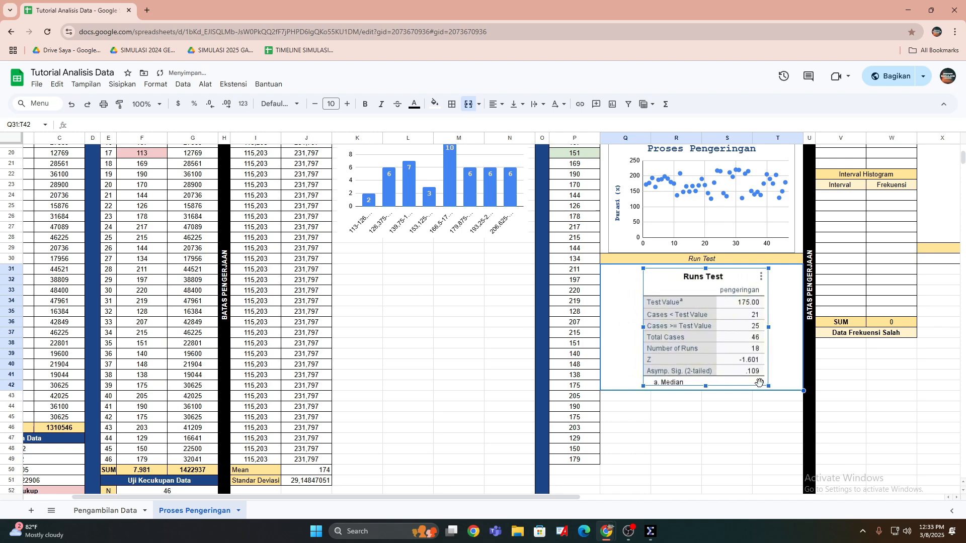
drag(734, 349, 728, 350)
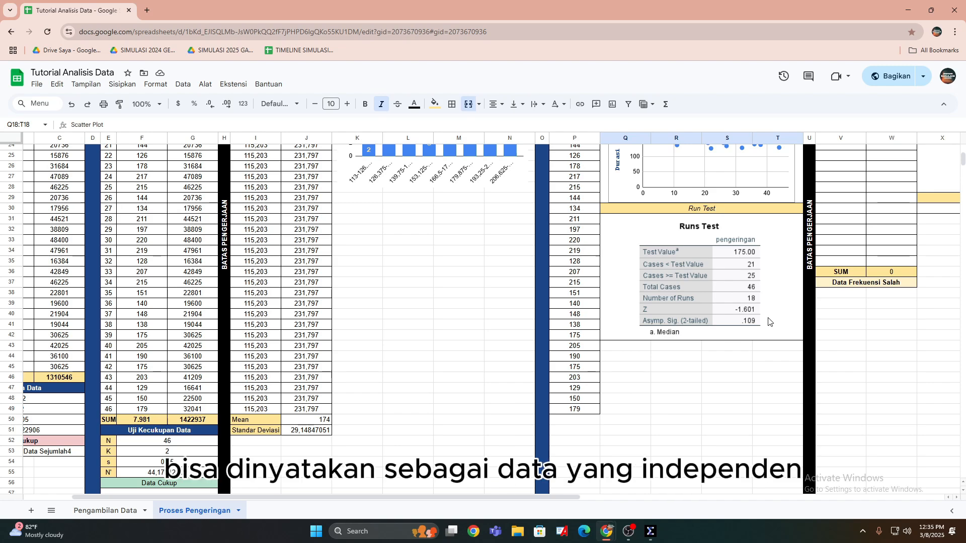
scroll(755, 302, up, 3)
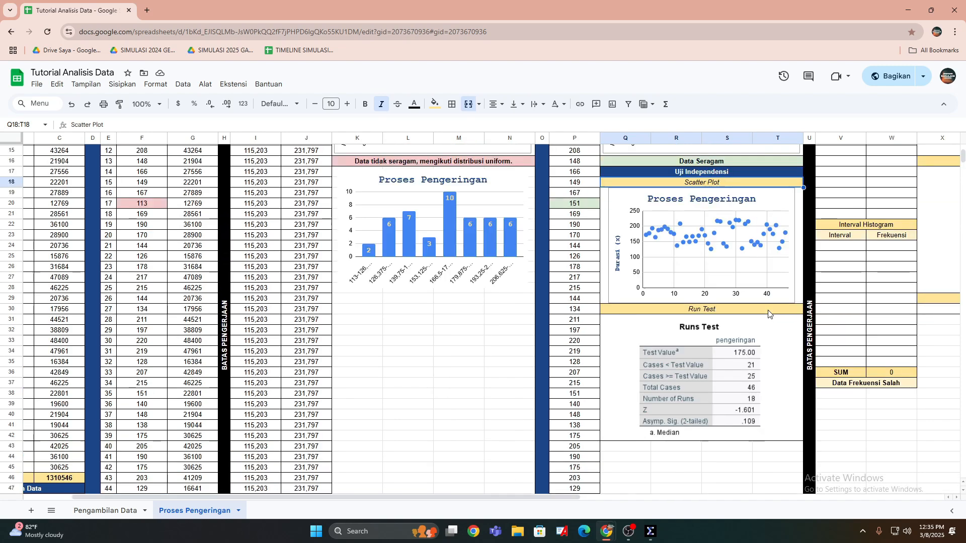
scroll(740, 272, down, 1)
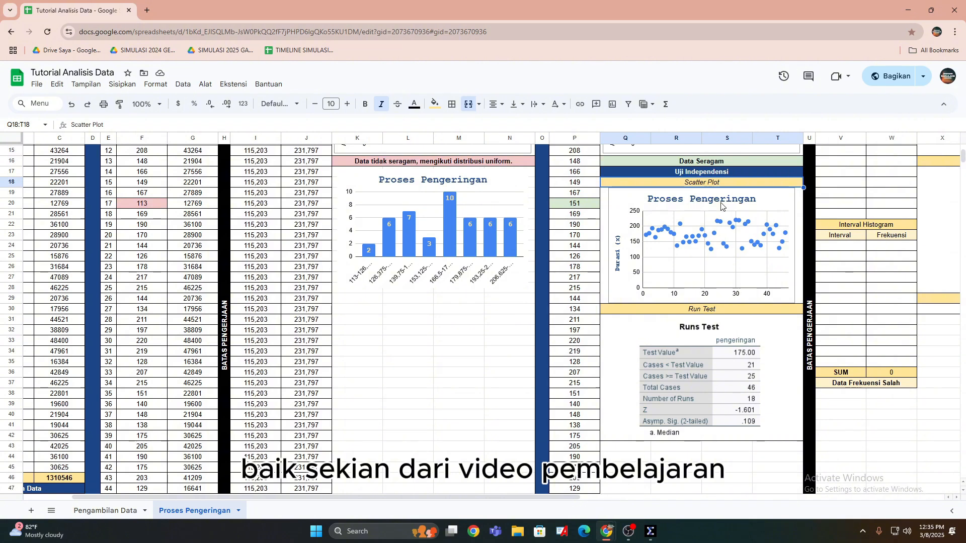